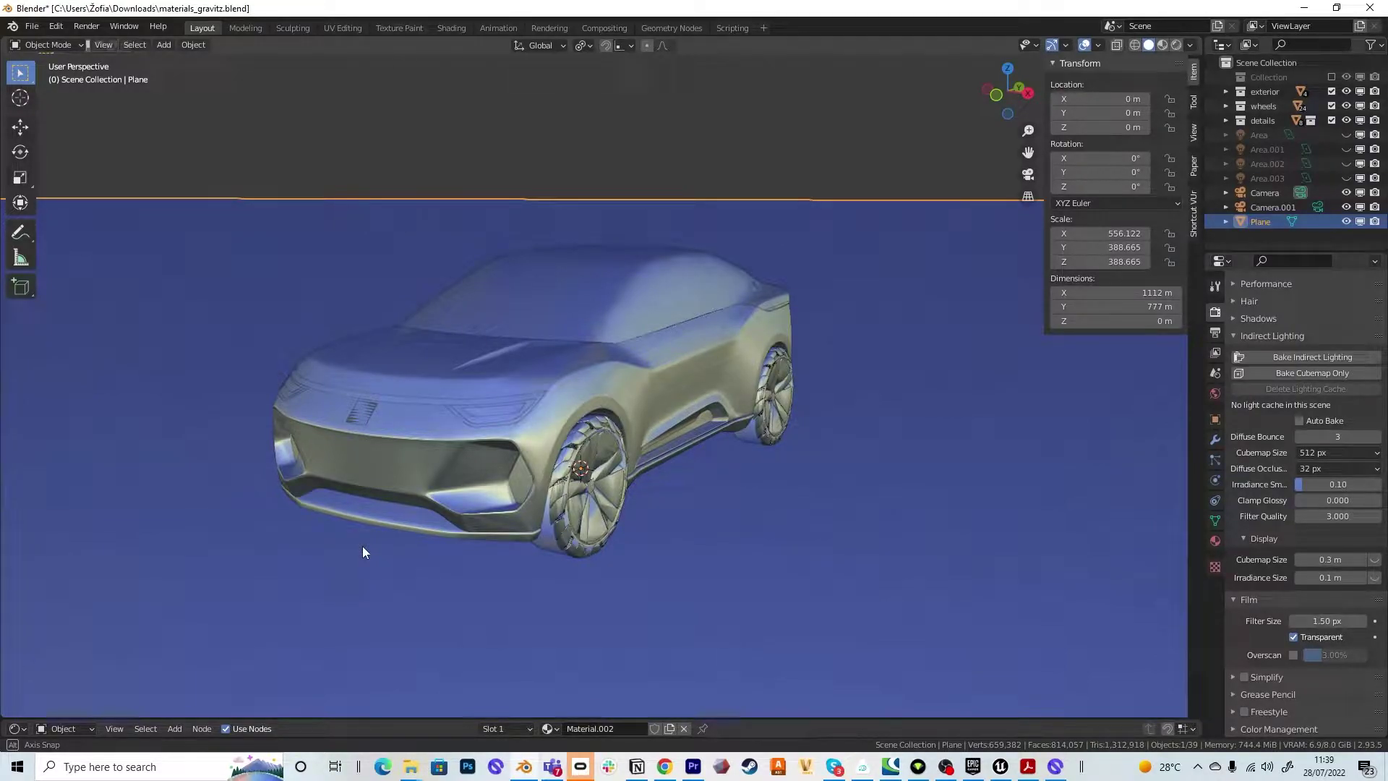
pyautogui.scroll(2, 362, 551)
pyautogui.scroll(2, 515, 484)
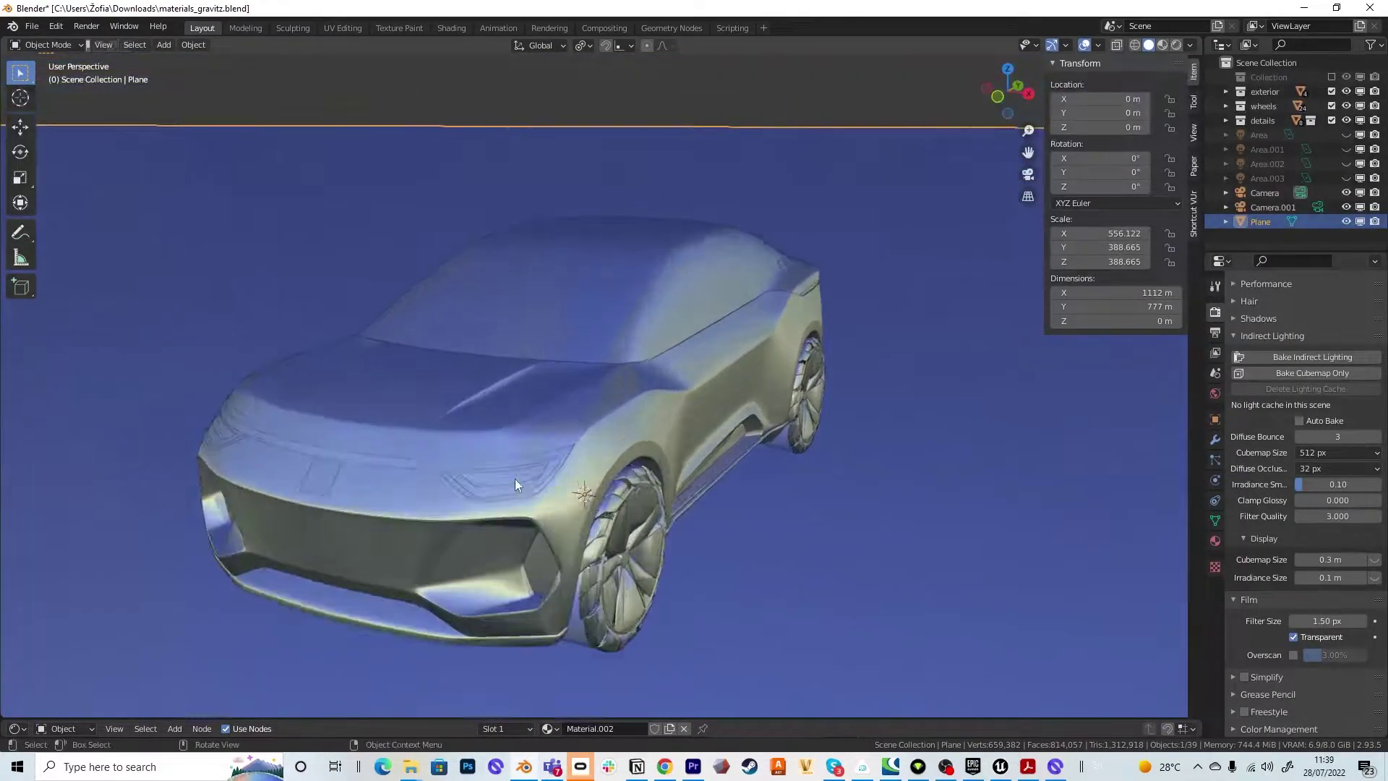
pyautogui.scroll(2, 516, 485)
# - Nudge one side vertex of the low-poly car body along the global X axis
pyautogui.click(583, 456)
pyautogui.press('Tab')
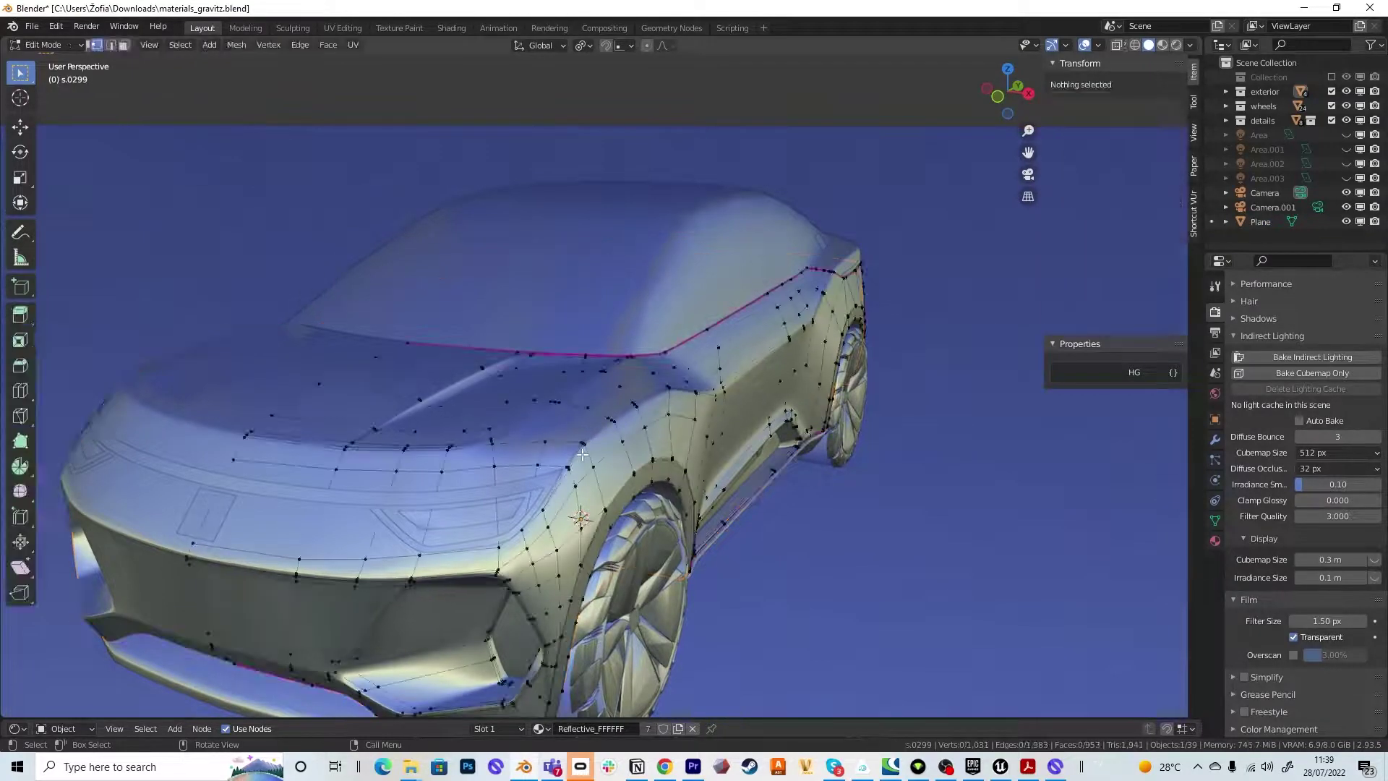
pyautogui.click(588, 405)
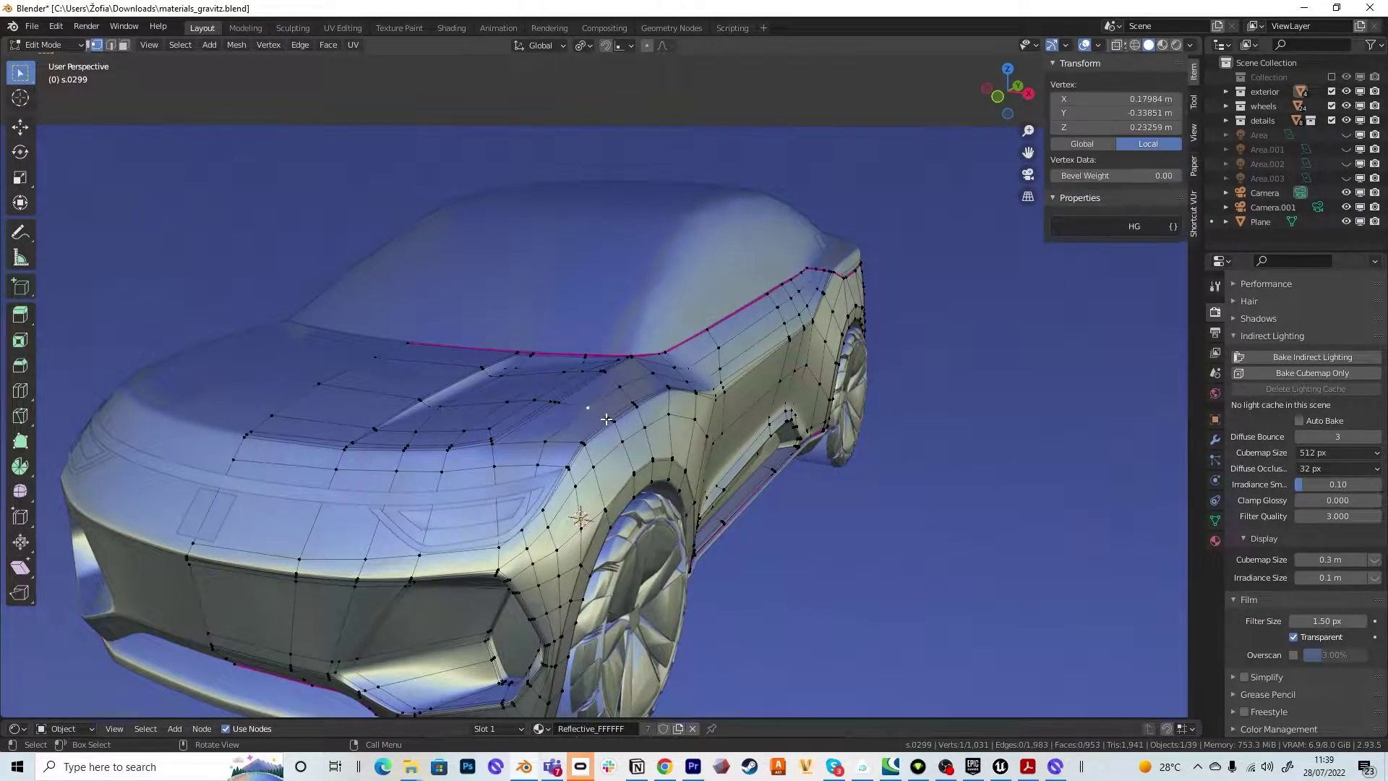
pyautogui.press('g')
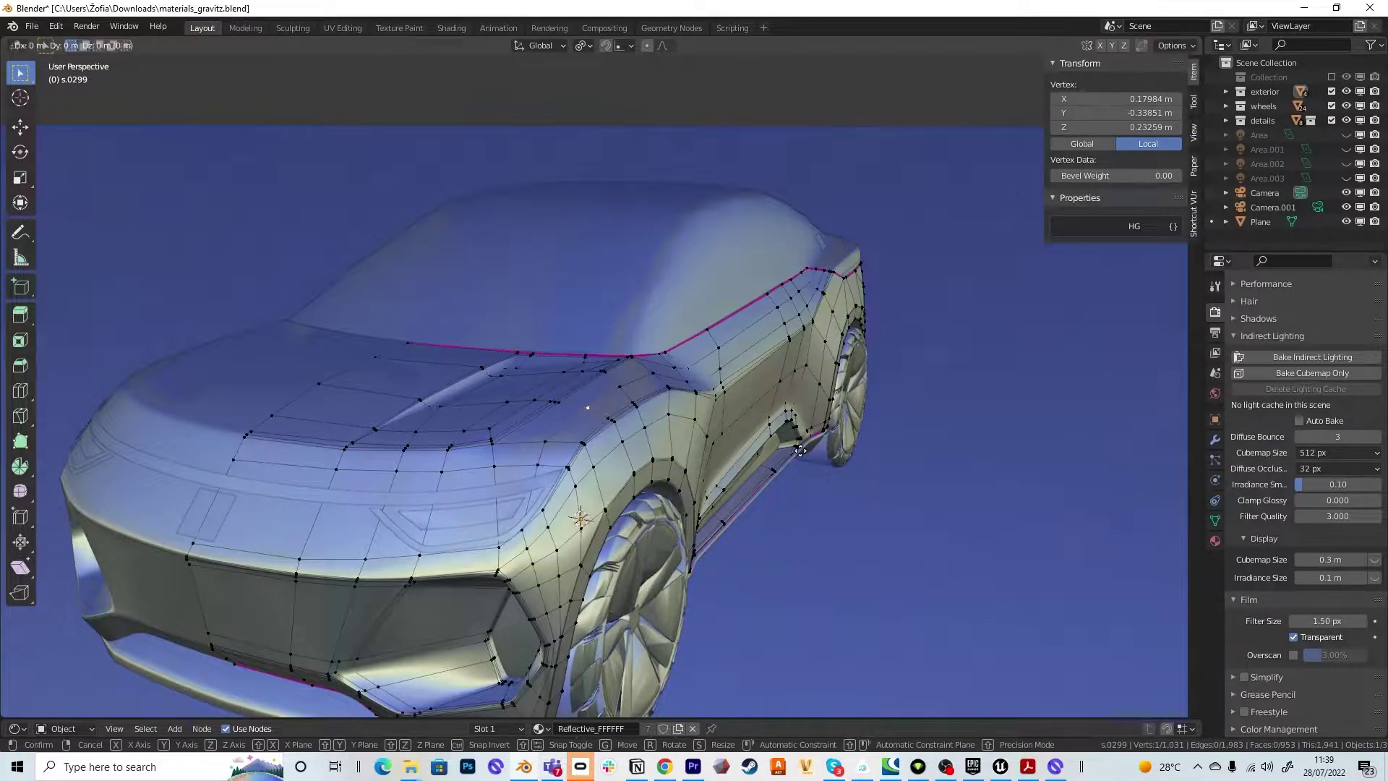
pyautogui.press('x')
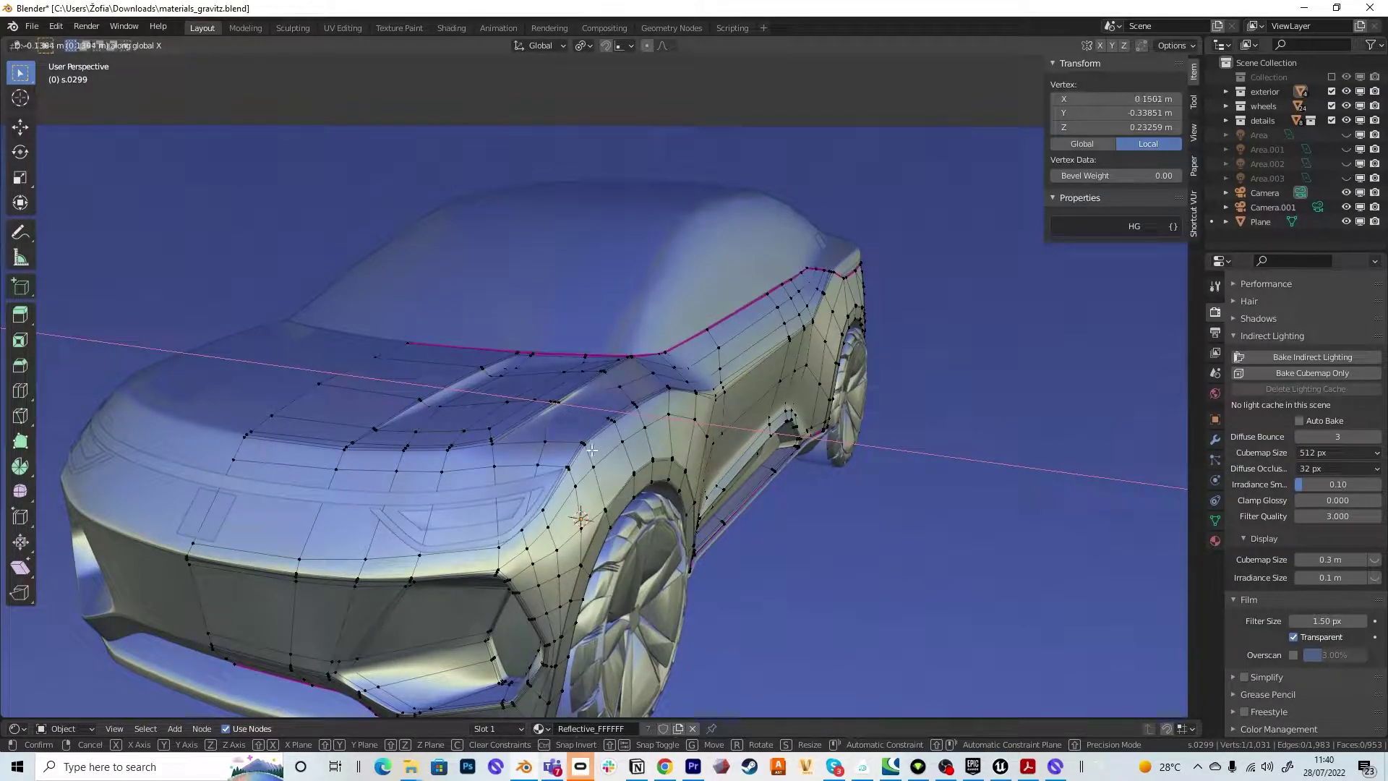
pyautogui.click(593, 432)
pyautogui.scroll(-5, 594, 423)
pyautogui.moveTo(594, 422)
pyautogui.mouseDown(button='middle')
pyautogui.moveTo(598, 404)
pyautogui.moveTo(579, 387)
pyautogui.moveTo(573, 412)
pyautogui.mouseUp(button='middle')
pyautogui.scroll(6, 599, 401)
pyautogui.scroll(-3, 521, 417)
pyautogui.scroll(4, 592, 425)
pyautogui.scroll(-2, 592, 425)
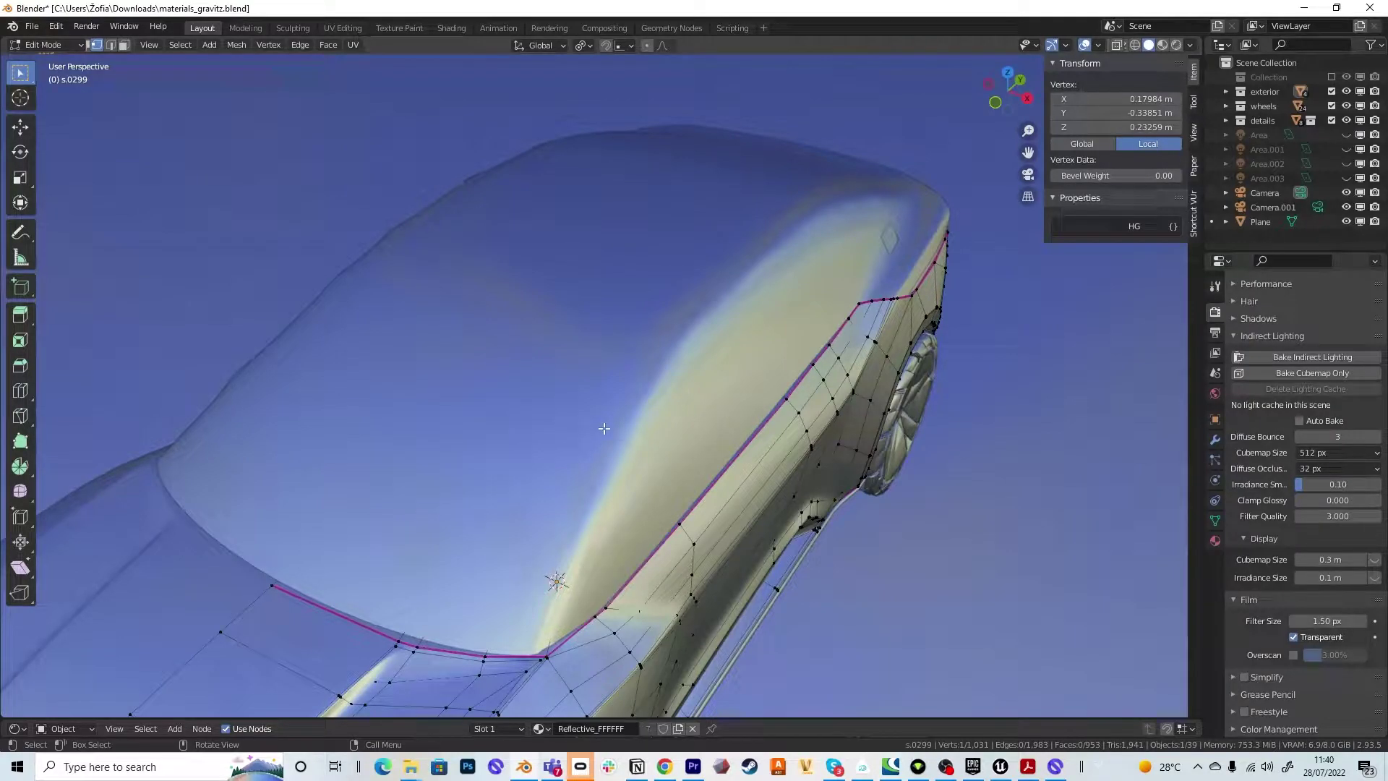
pyautogui.press('Tab')
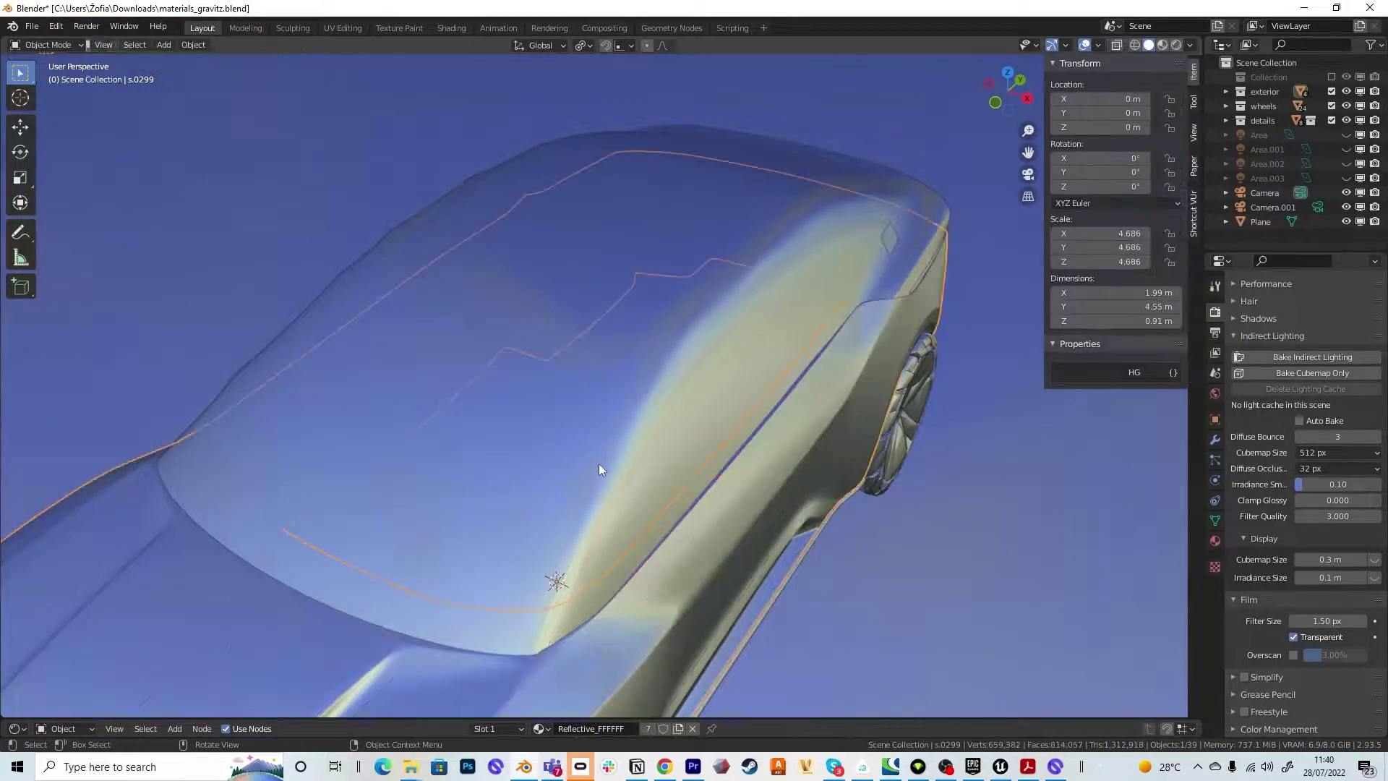
# - Give the roof mesh's side edge loop a full crease of 1 so it stays sharp
pyautogui.click(613, 310)
pyautogui.scroll(-3, 601, 364)
pyautogui.moveTo(601, 364)
pyautogui.mouseDown(button='middle')
pyautogui.moveTo(556, 367)
pyautogui.moveTo(509, 343)
pyautogui.moveTo(580, 352)
pyautogui.moveTo(591, 333)
pyautogui.mouseUp(button='middle')
pyautogui.scroll(4, 591, 333)
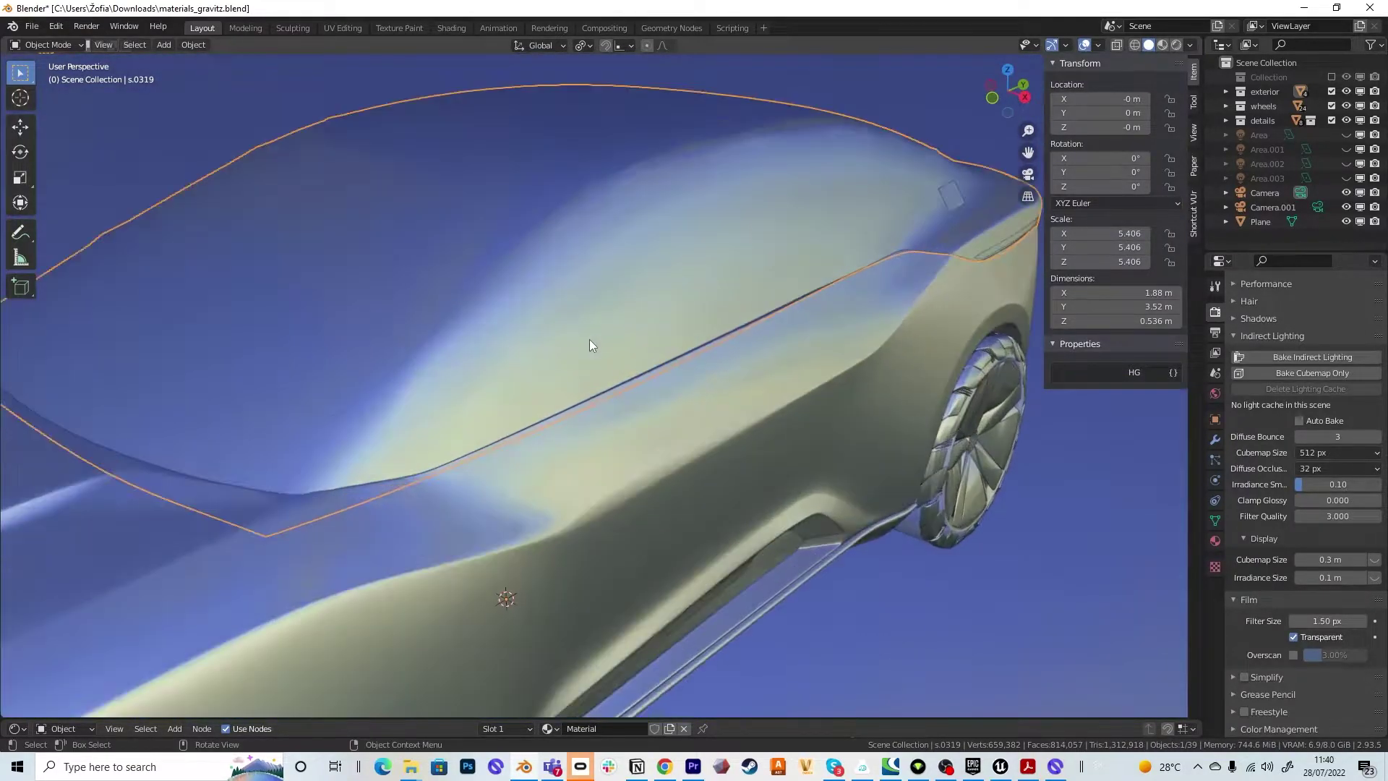
pyautogui.scroll(2, 589, 340)
pyautogui.press('Tab')
pyautogui.scroll(2, 589, 370)
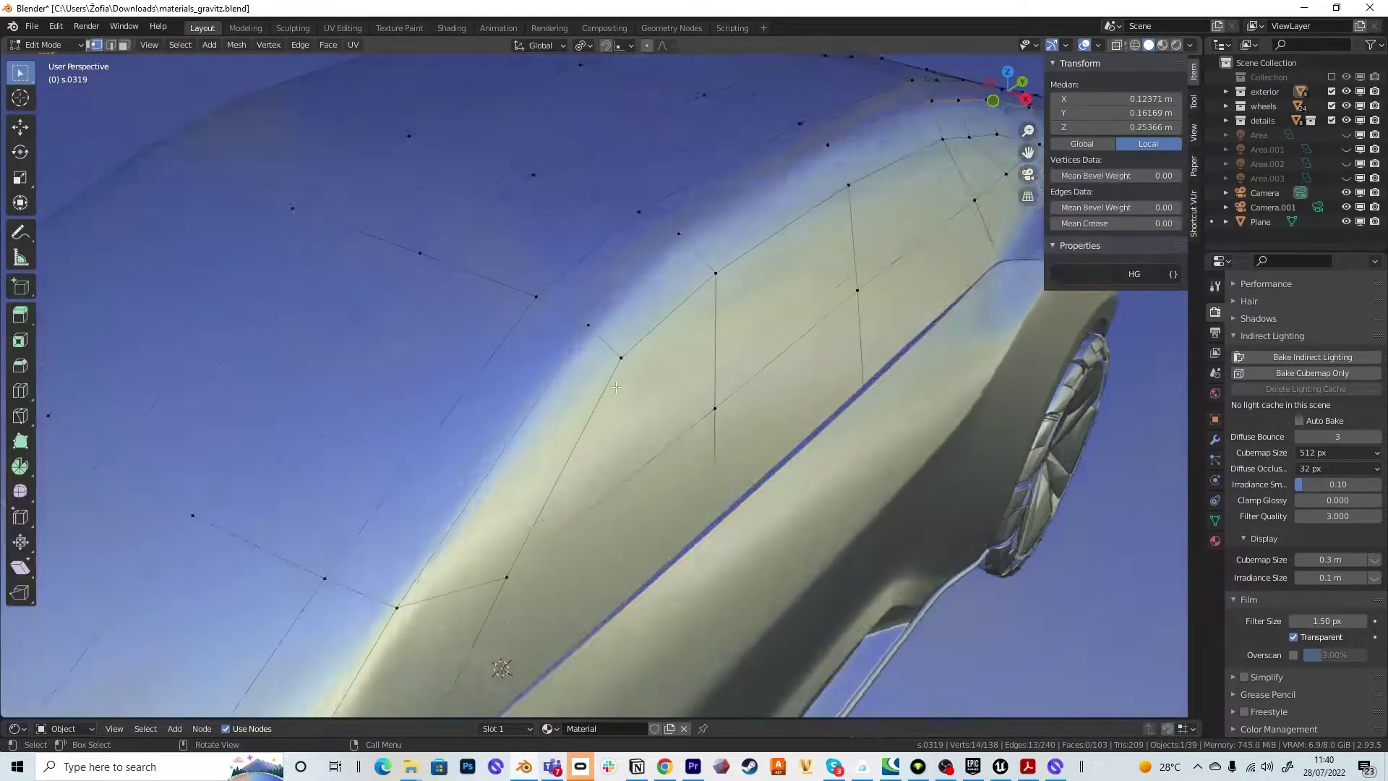
pyautogui.scroll(2, 589, 370)
pyautogui.scroll(-5, 629, 400)
pyautogui.moveTo(630, 399); pyautogui.dragTo(561, 343, button='middle')
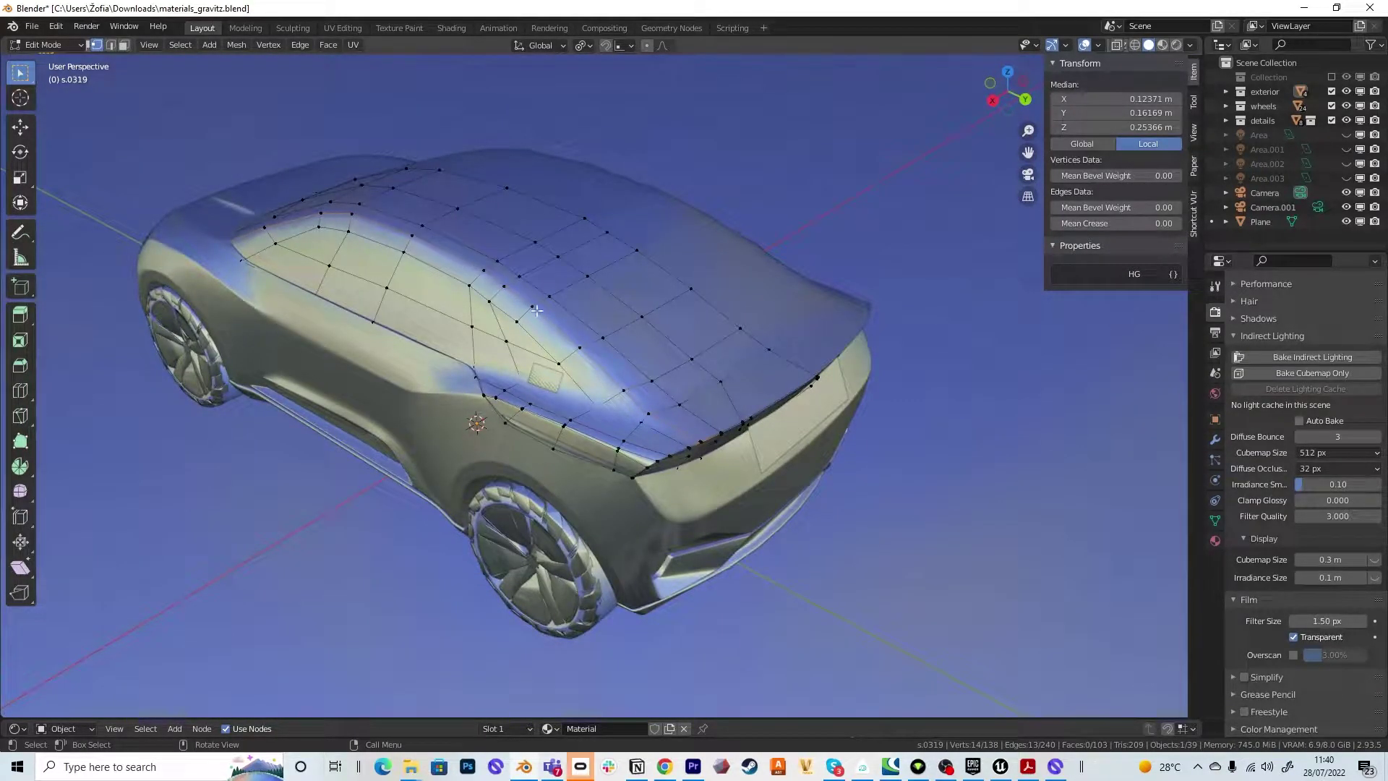
pyautogui.moveTo(334, 322); pyautogui.dragTo(759, 250, button='middle')
pyautogui.press('2')
pyautogui.keyDown('alt'); pyautogui.click(855, 207); pyautogui.keyUp('alt')
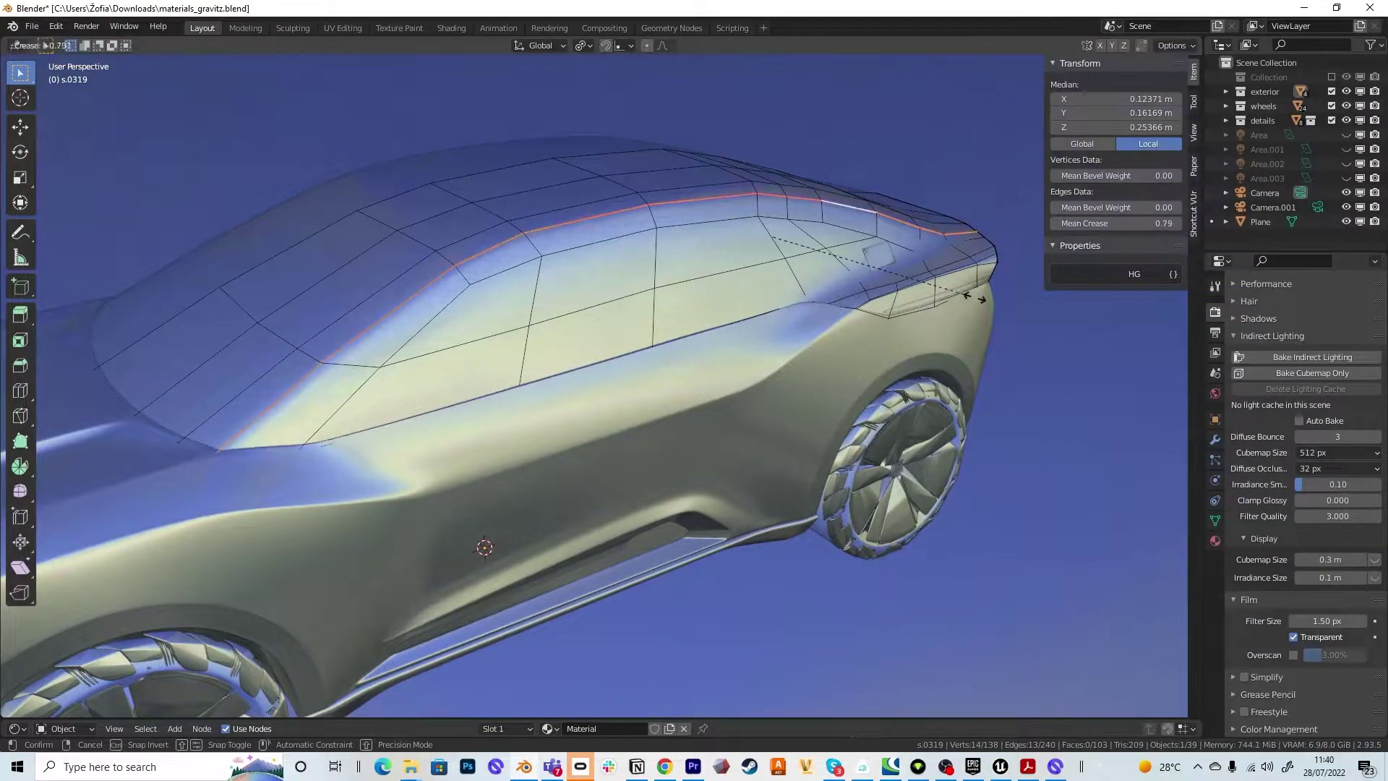
pyautogui.click(1112, 326)
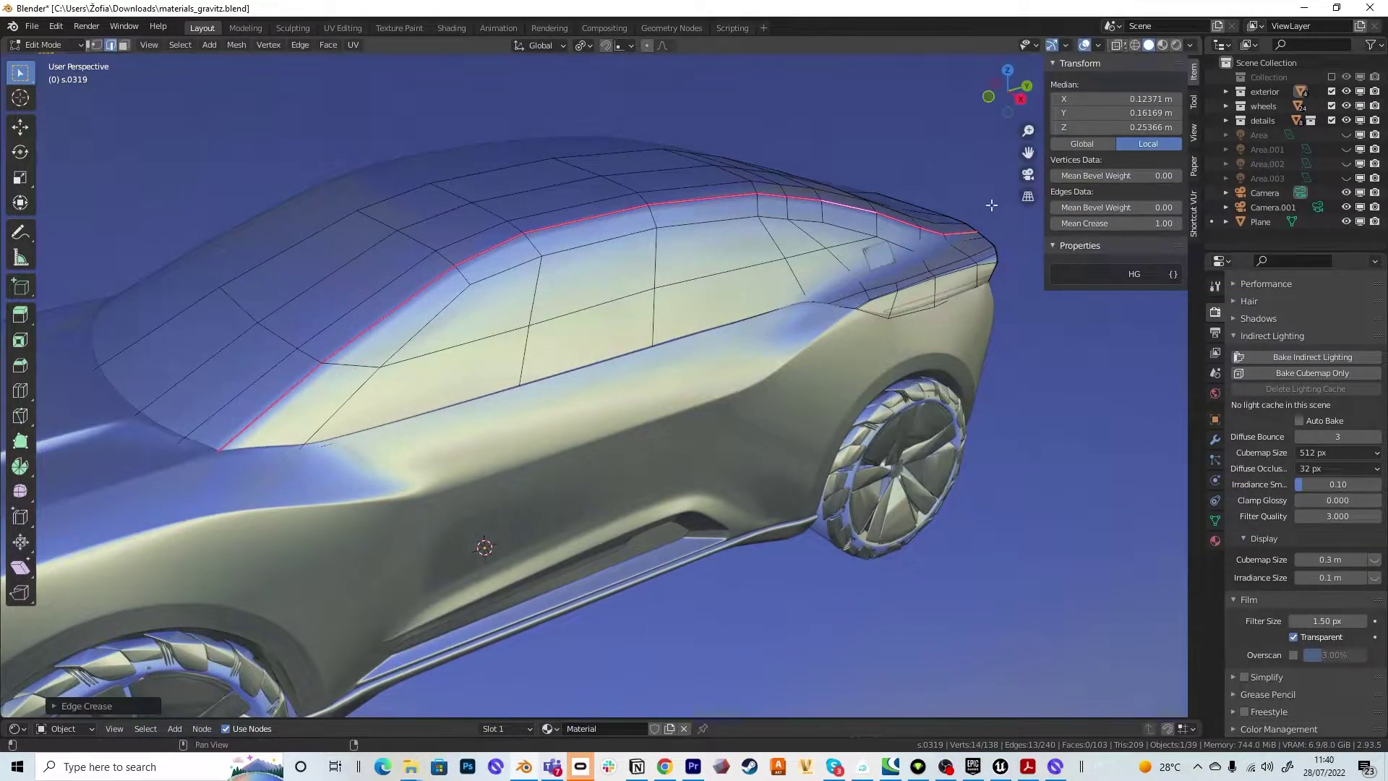
pyautogui.scroll(-4, 877, 297)
pyautogui.moveTo(875, 297)
pyautogui.mouseDown(button='middle')
pyautogui.moveTo(865, 346)
pyautogui.moveTo(702, 331)
pyautogui.moveTo(769, 349)
pyautogui.mouseUp(button='middle')
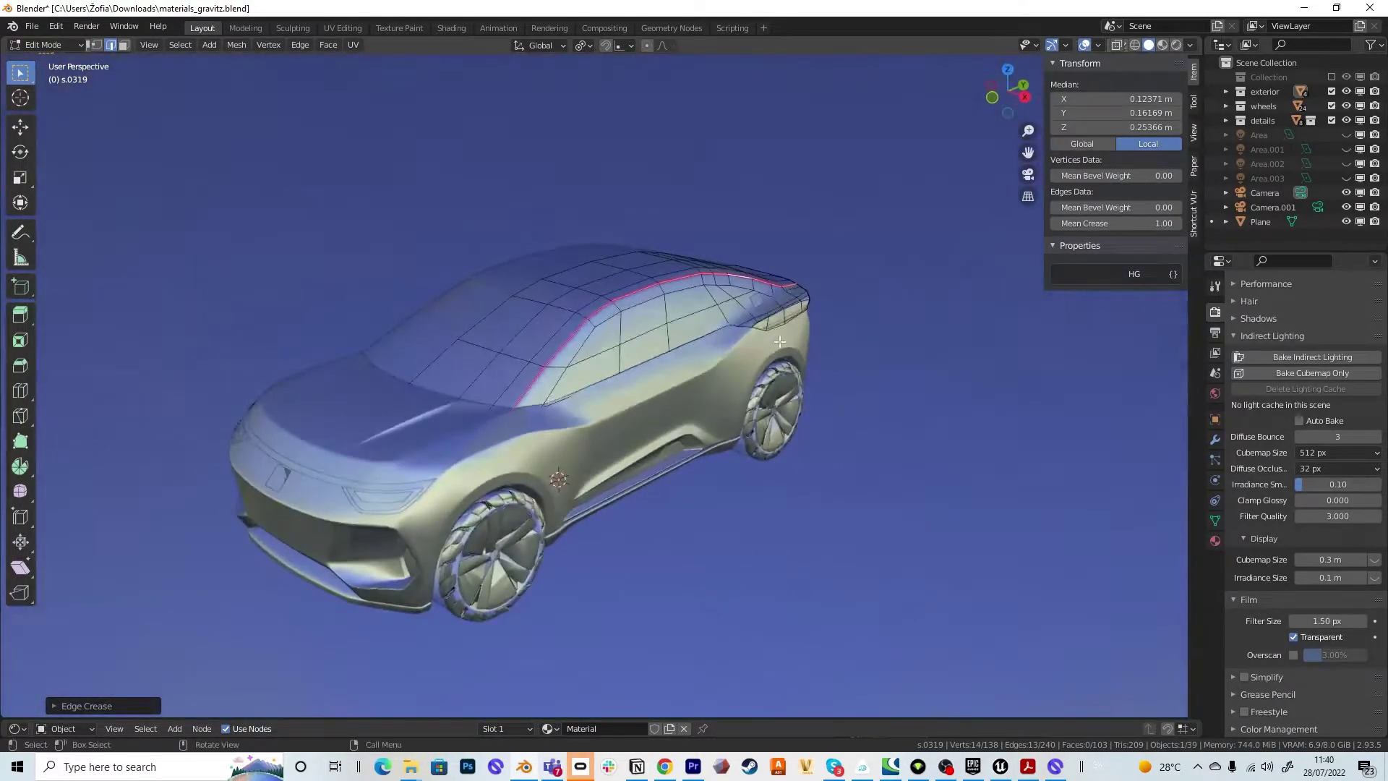
# - Select the car body and start an FBX export of the scene from the File menu
pyautogui.press('Tab')
pyautogui.scroll(3, 728, 369)
pyautogui.scroll(2, 562, 334)
pyautogui.scroll(-4, 562, 334)
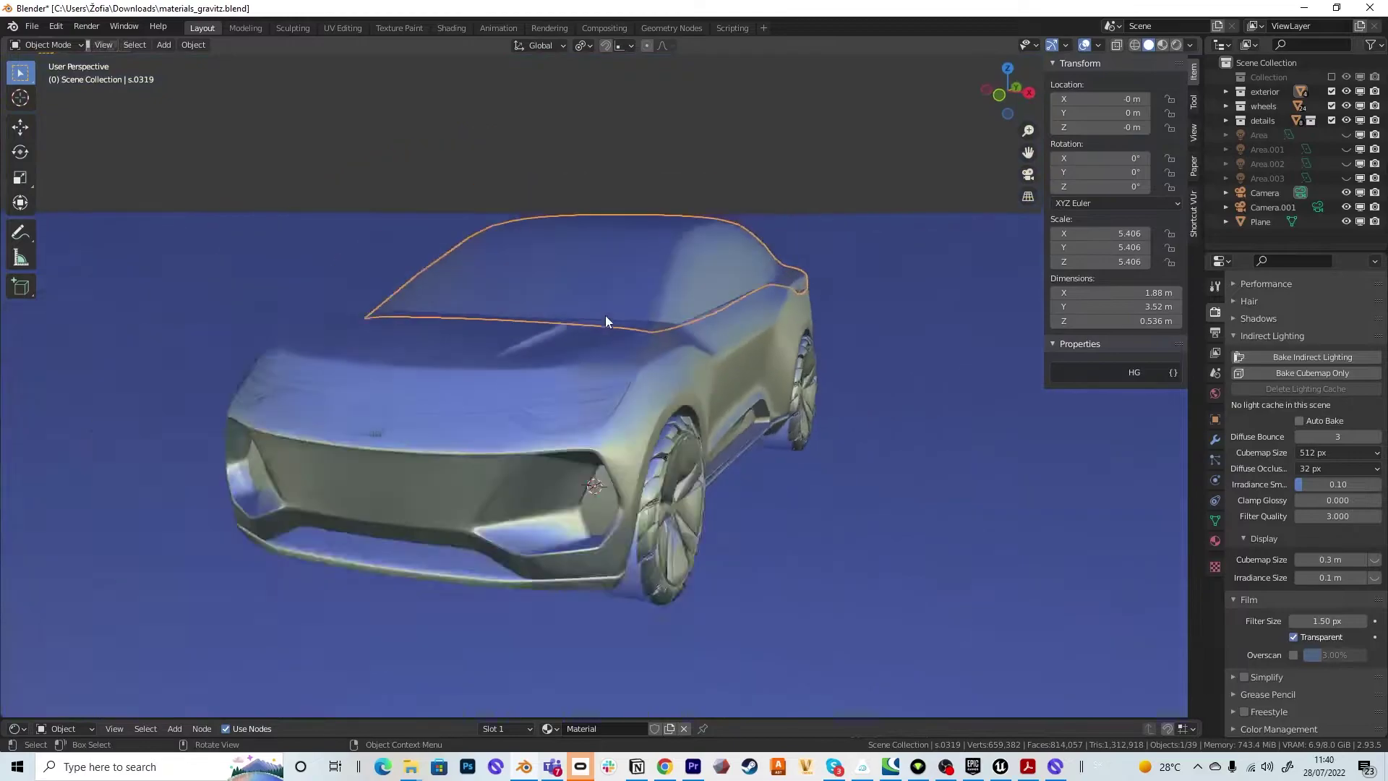
pyautogui.scroll(-2, 605, 315)
pyautogui.moveTo(670, 352); pyautogui.dragTo(663, 321, button='middle')
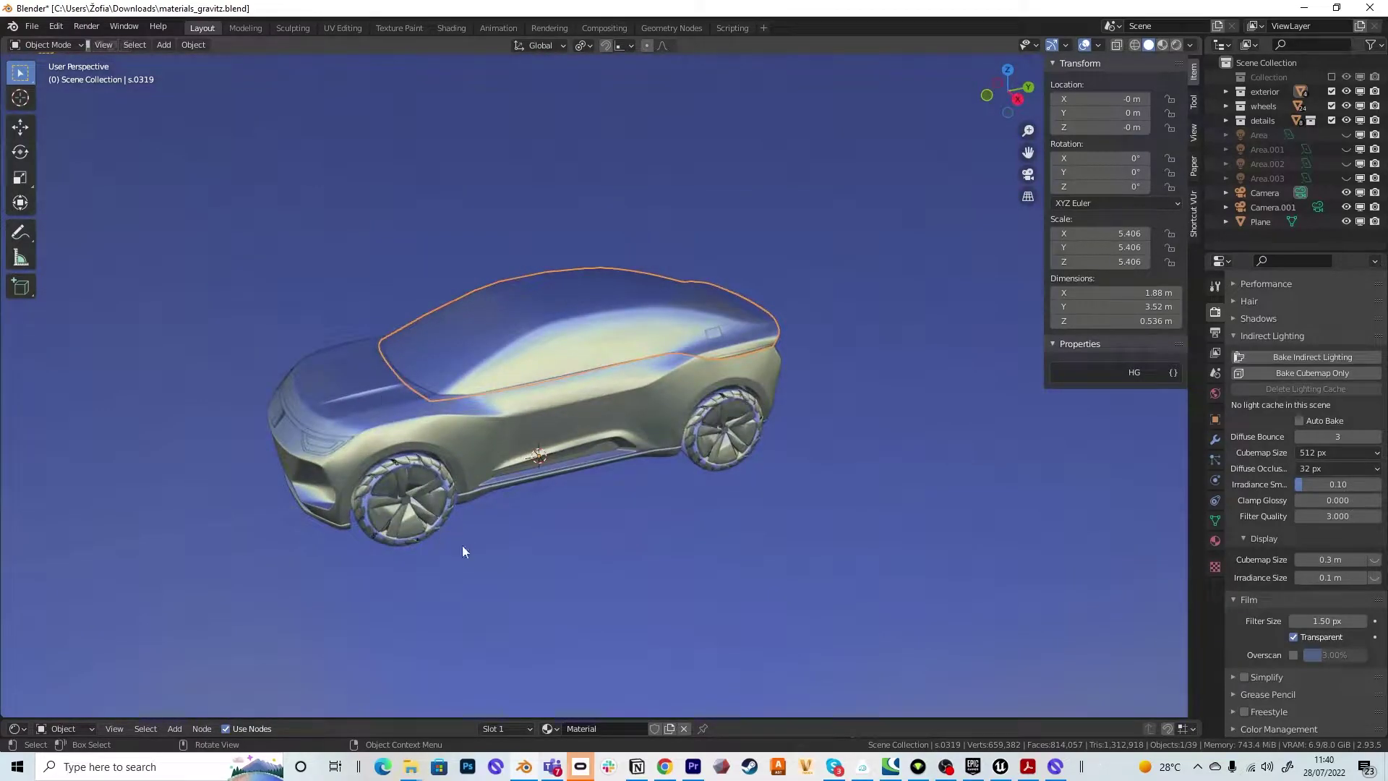
pyautogui.moveTo(389, 530)
pyautogui.mouseDown(button='middle')
pyautogui.moveTo(628, 507)
pyautogui.moveTo(407, 507)
pyautogui.mouseUp(button='middle')
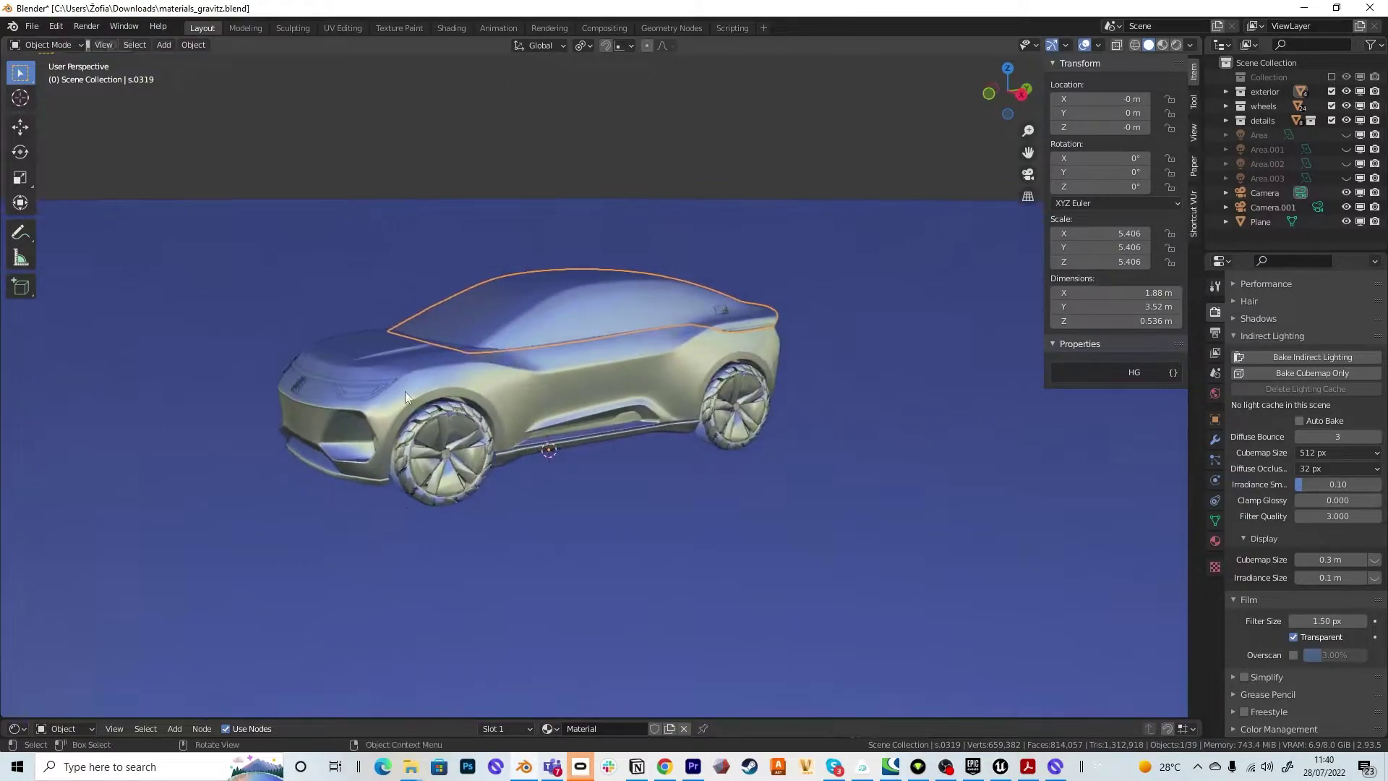
pyautogui.scroll(2, 405, 392)
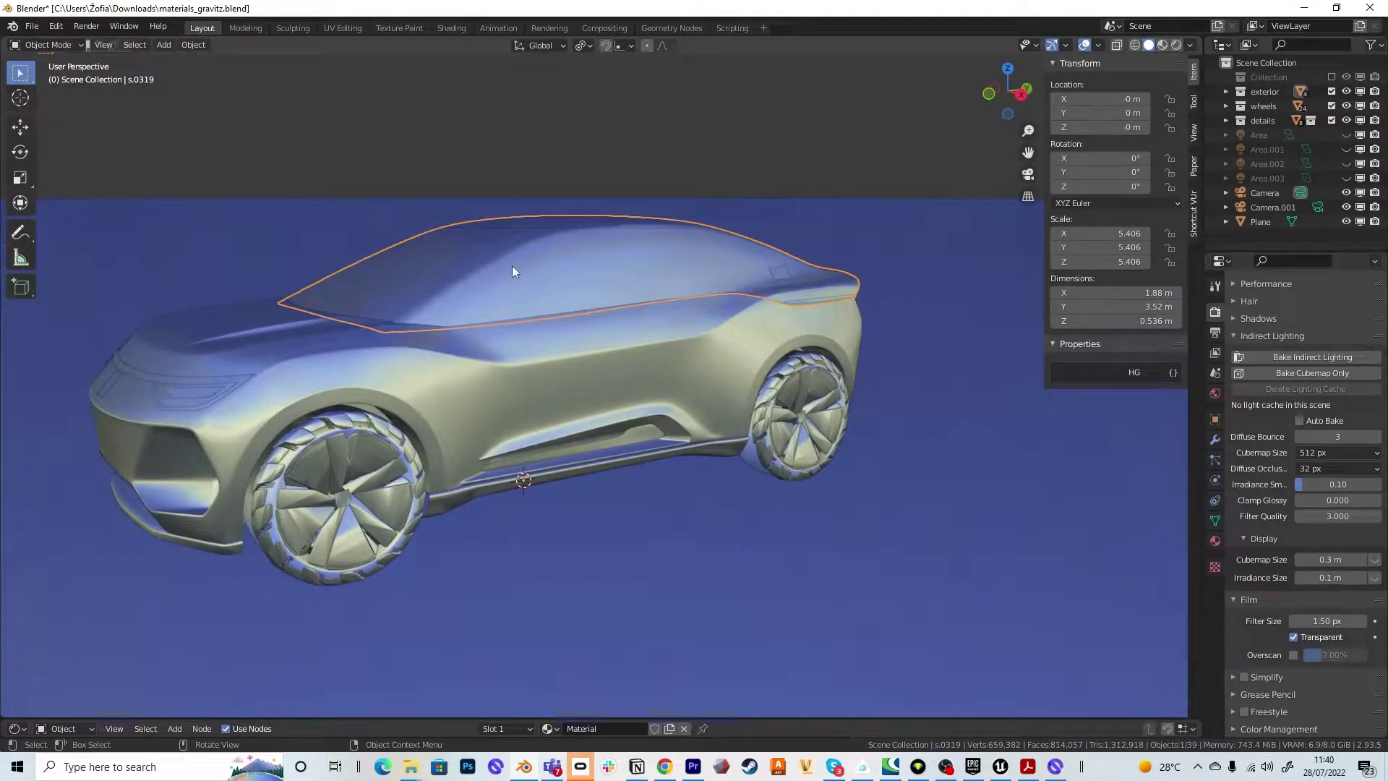
pyautogui.click(483, 387)
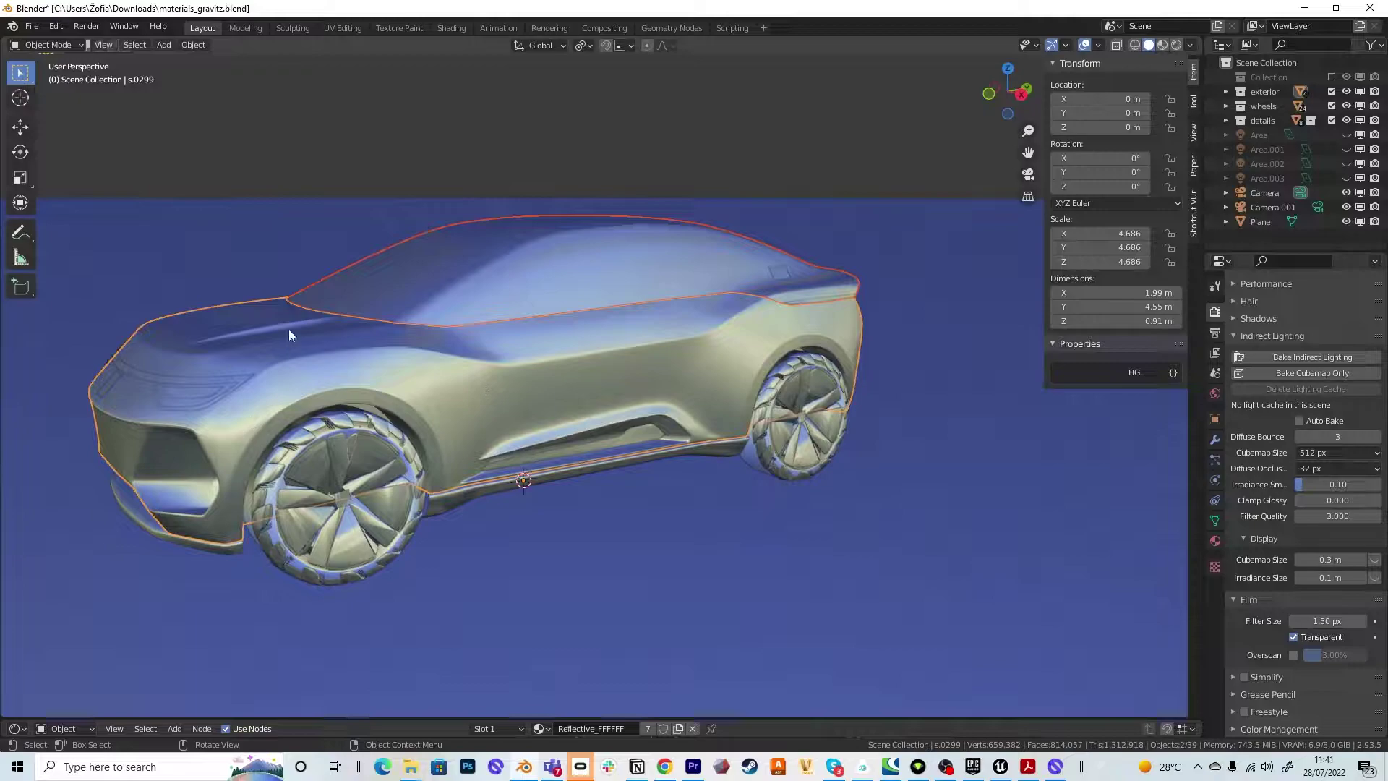
pyautogui.click(36, 28)
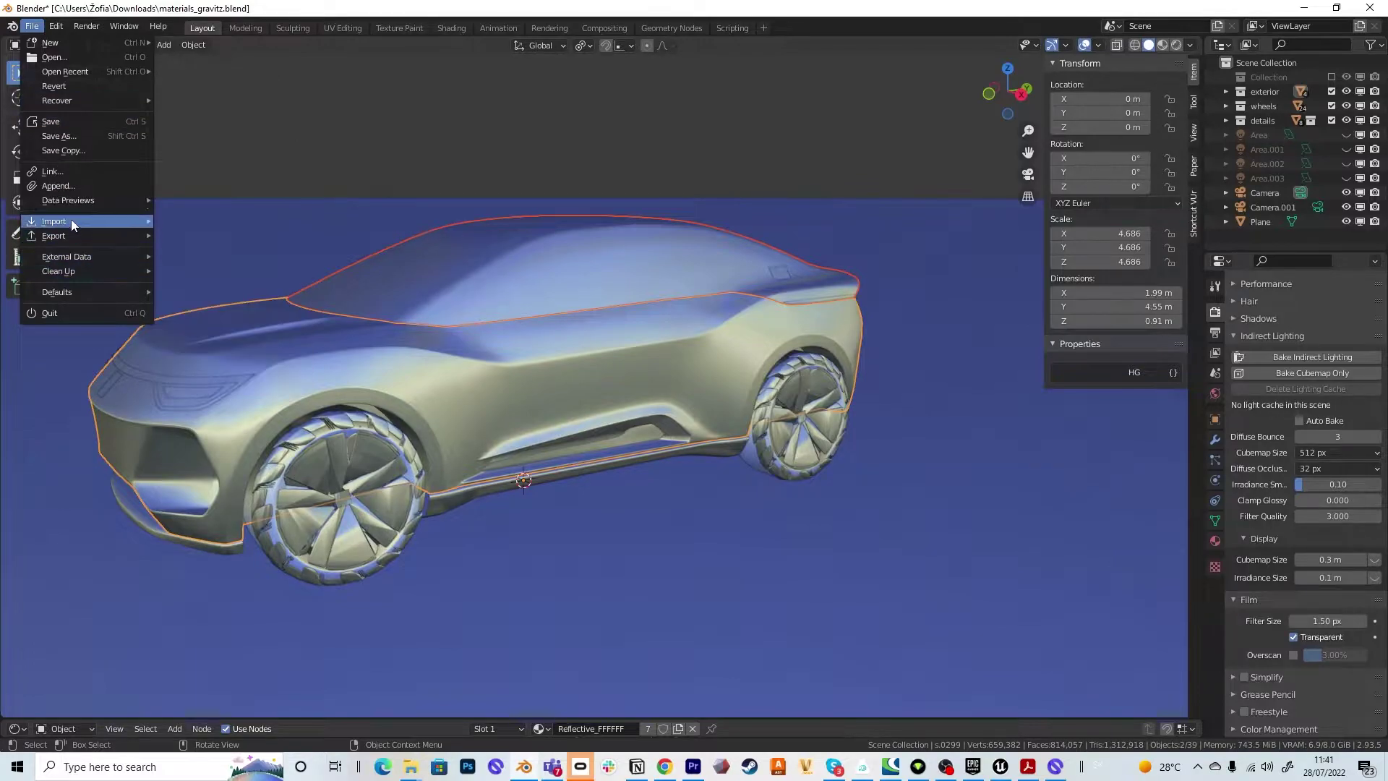
pyautogui.moveTo(55, 235)
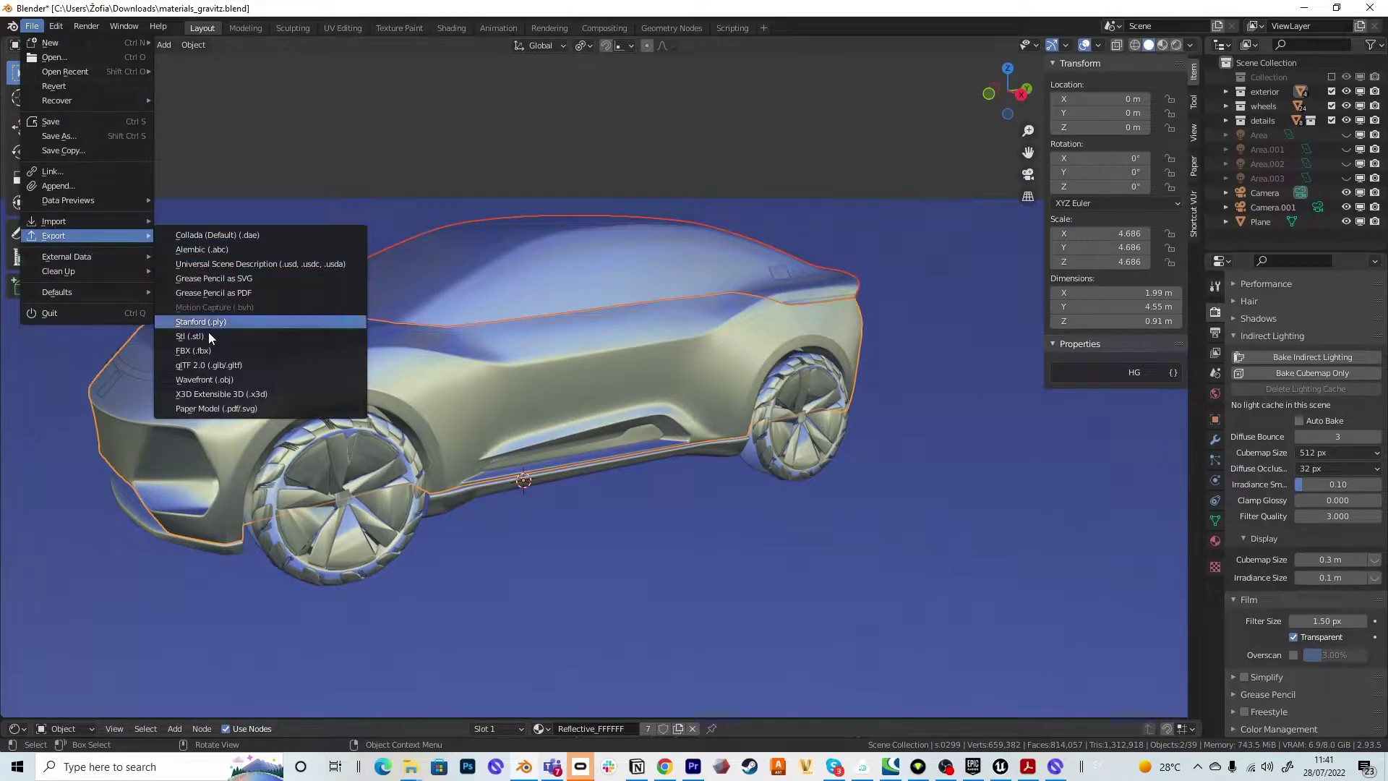
pyautogui.click(216, 349)
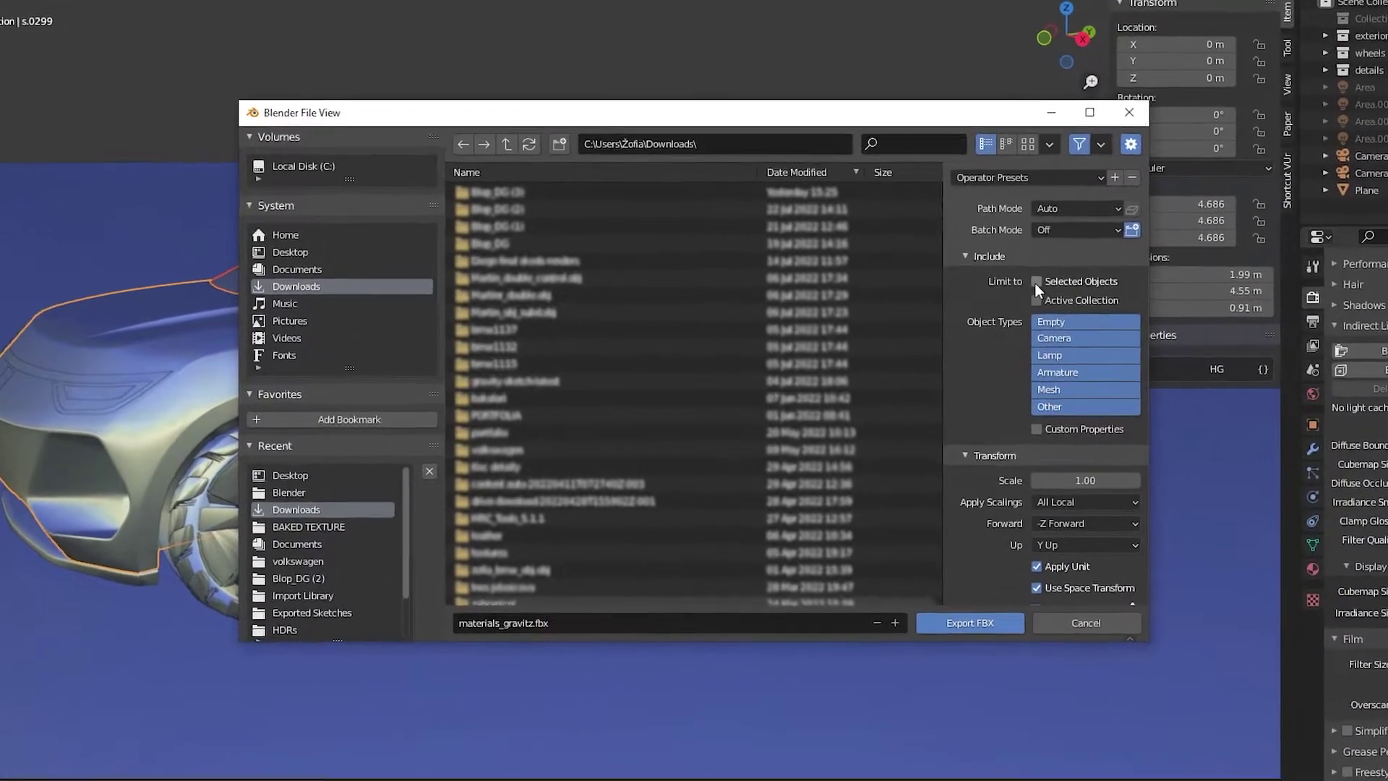
# - Limit the FBX export to selected objects and leave modifiers unapplied in Geometry
pyautogui.click(982, 299)
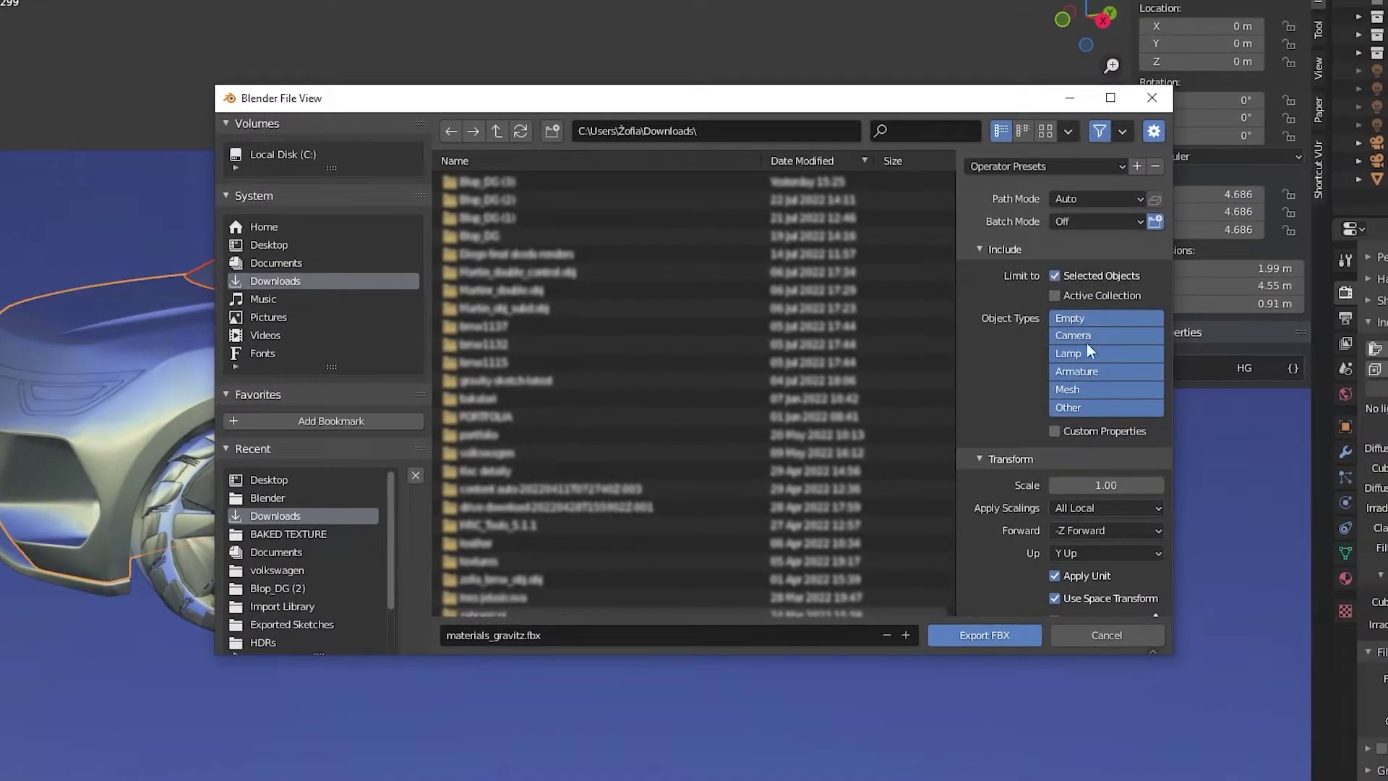
pyautogui.scroll(-2, 1085, 342)
pyautogui.click(984, 562)
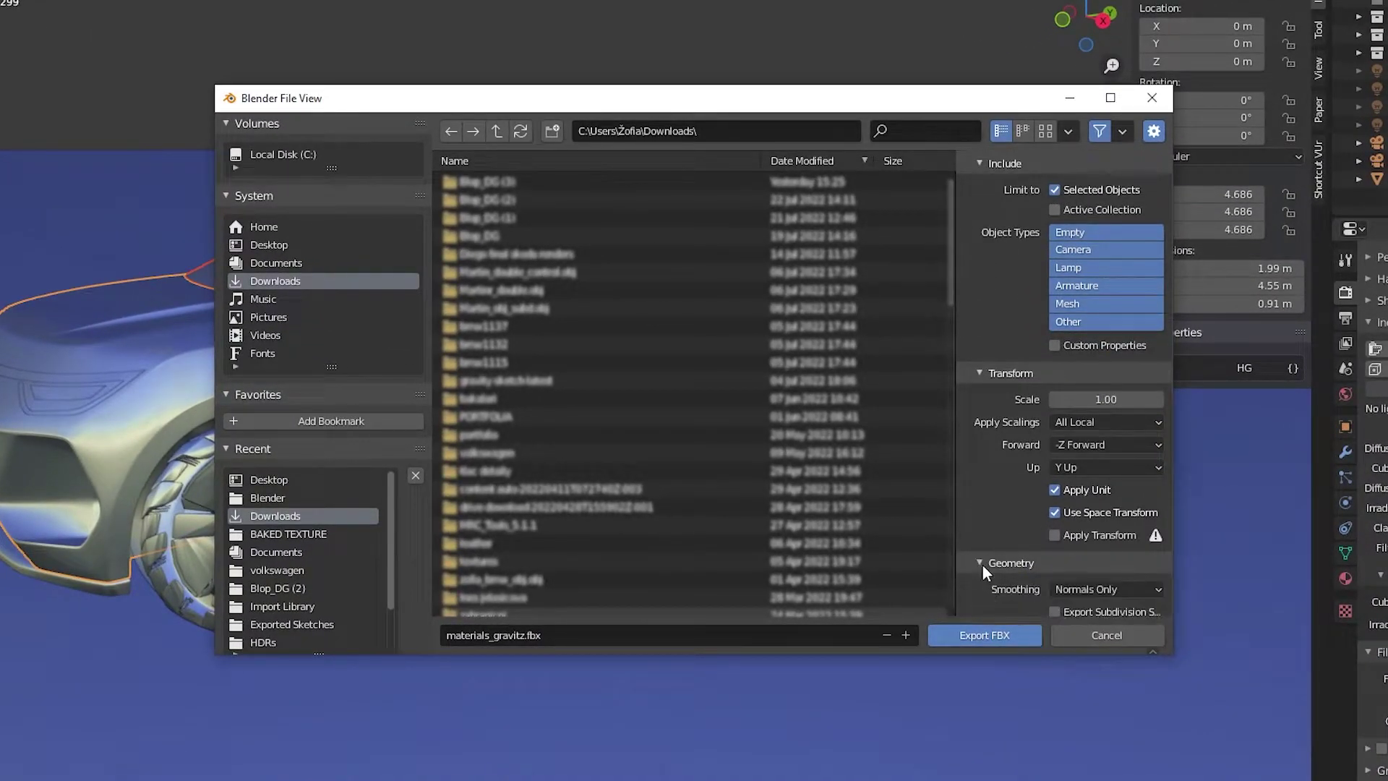
pyautogui.scroll(-3, 1011, 522)
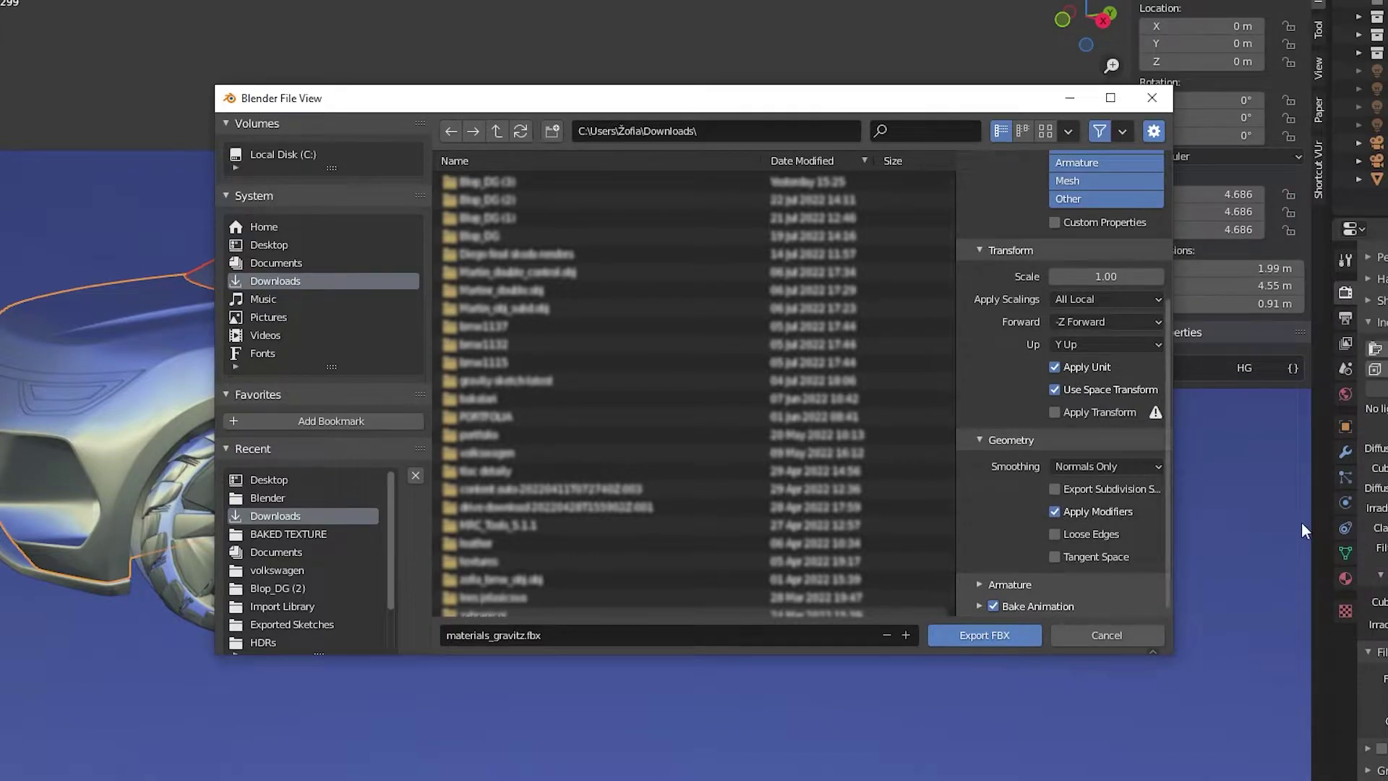
pyautogui.click(1351, 453)
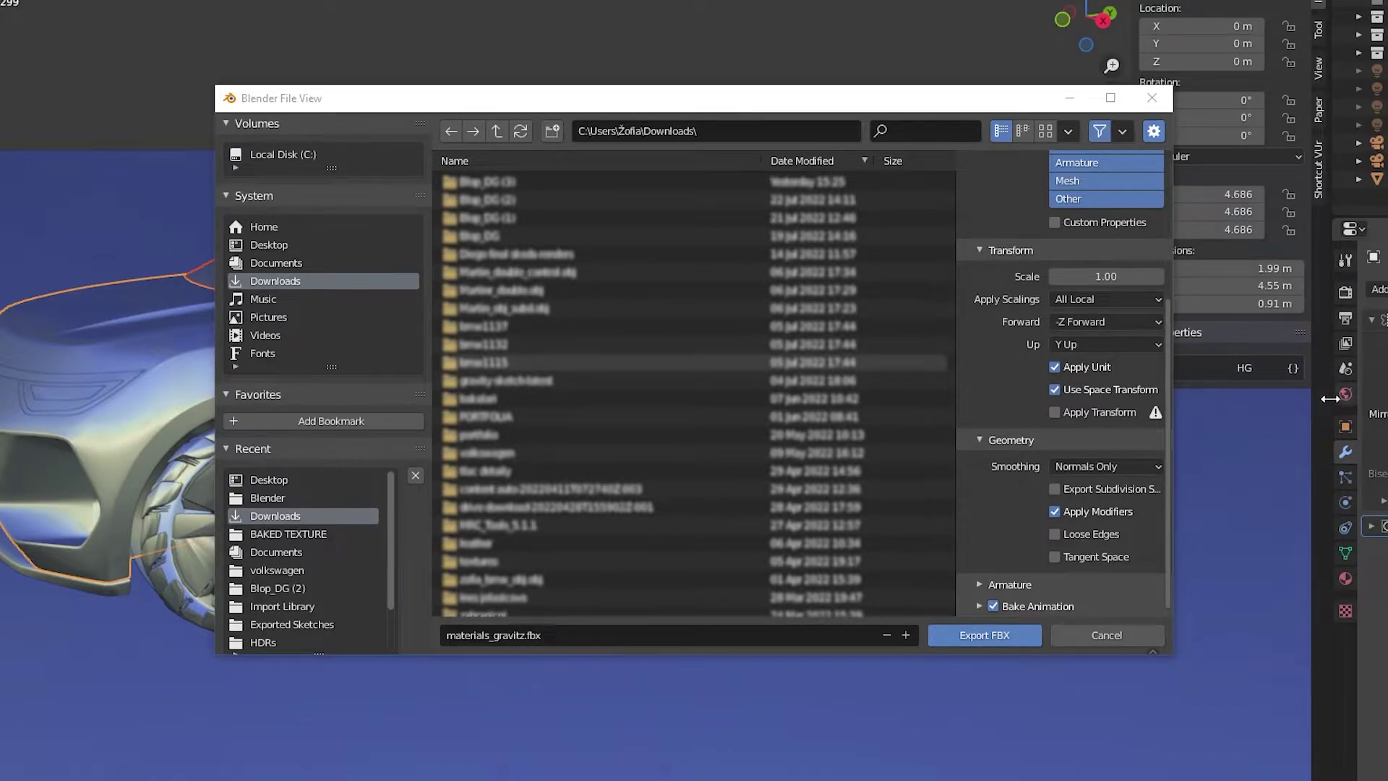
pyautogui.click(1055, 513)
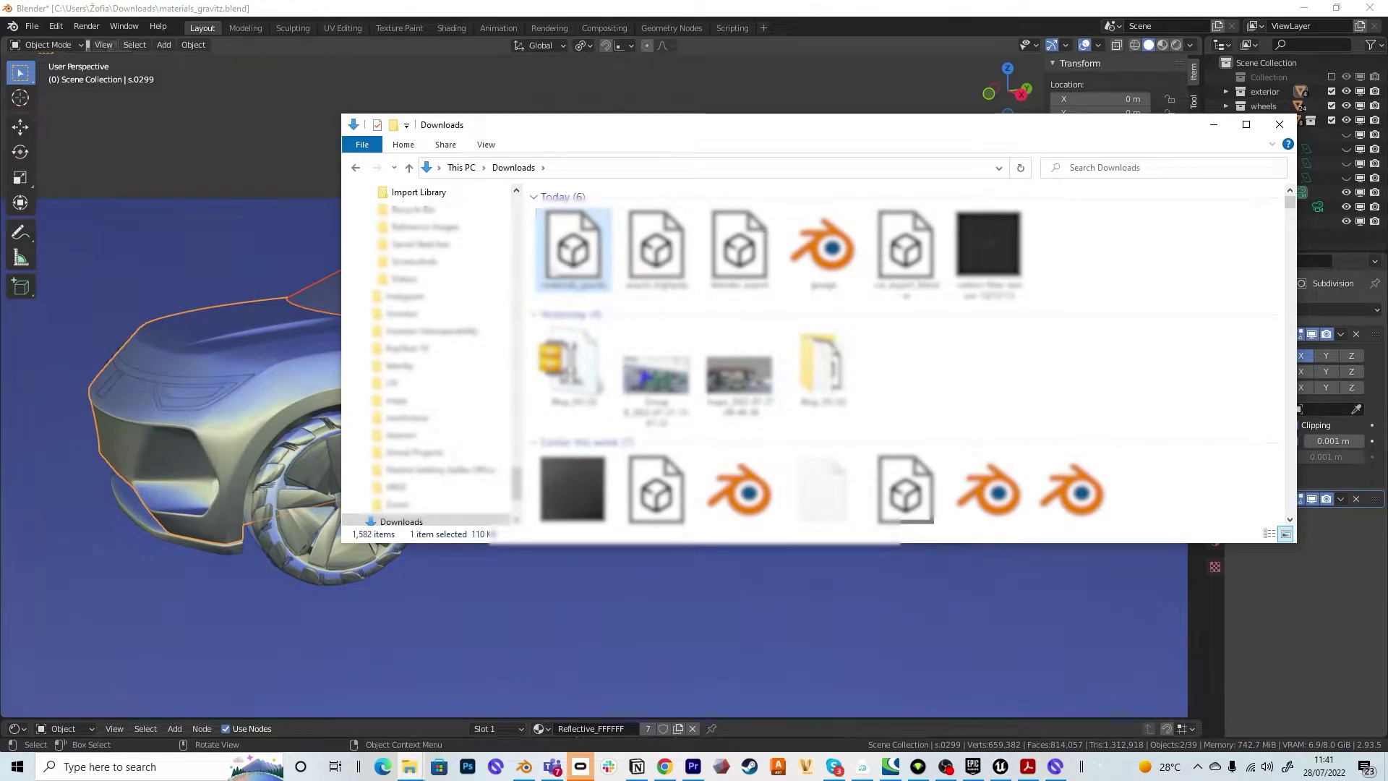
pyautogui.scroll(1, 444, 288)
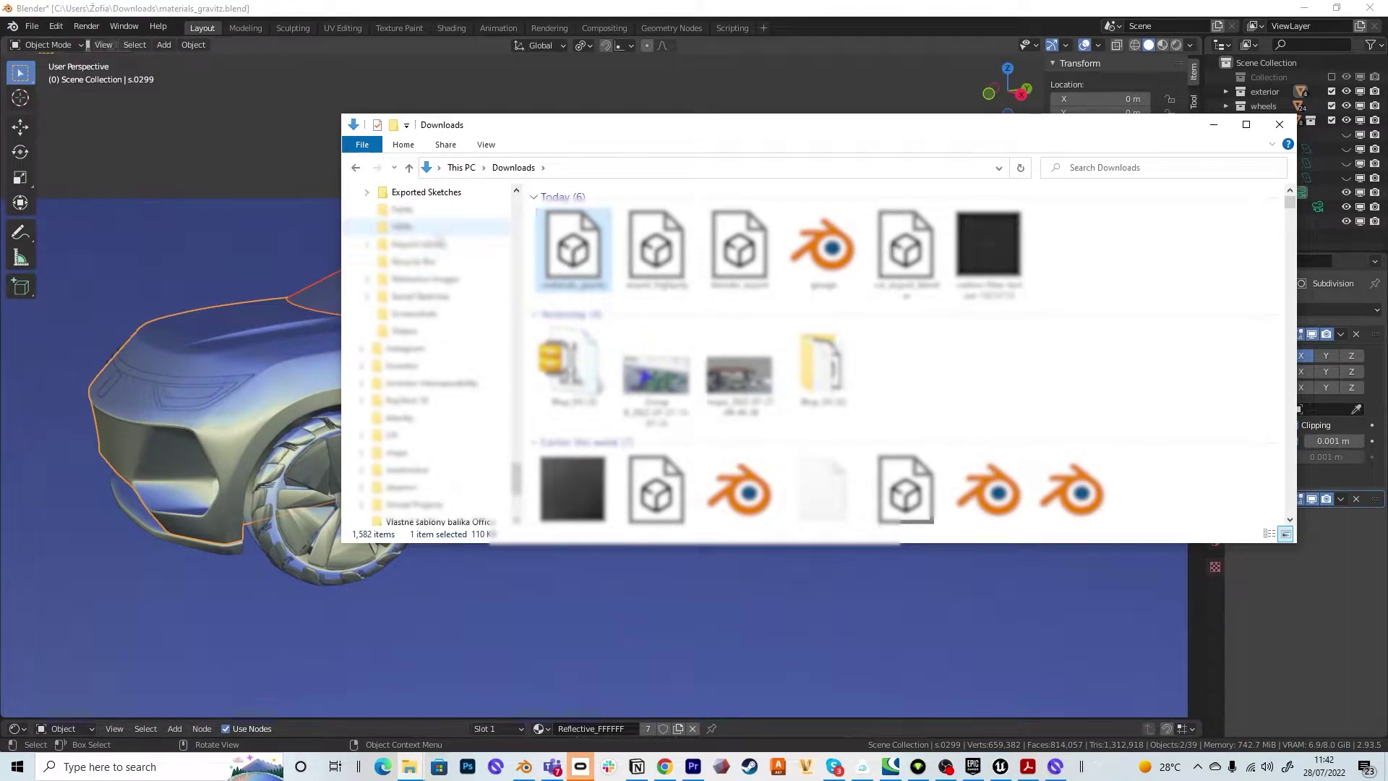
pyautogui.scroll(3, 445, 236)
# - Create a blenderexport folder in Import Library and paste materials_gravitz.fbx into it
pyautogui.click(448, 229)
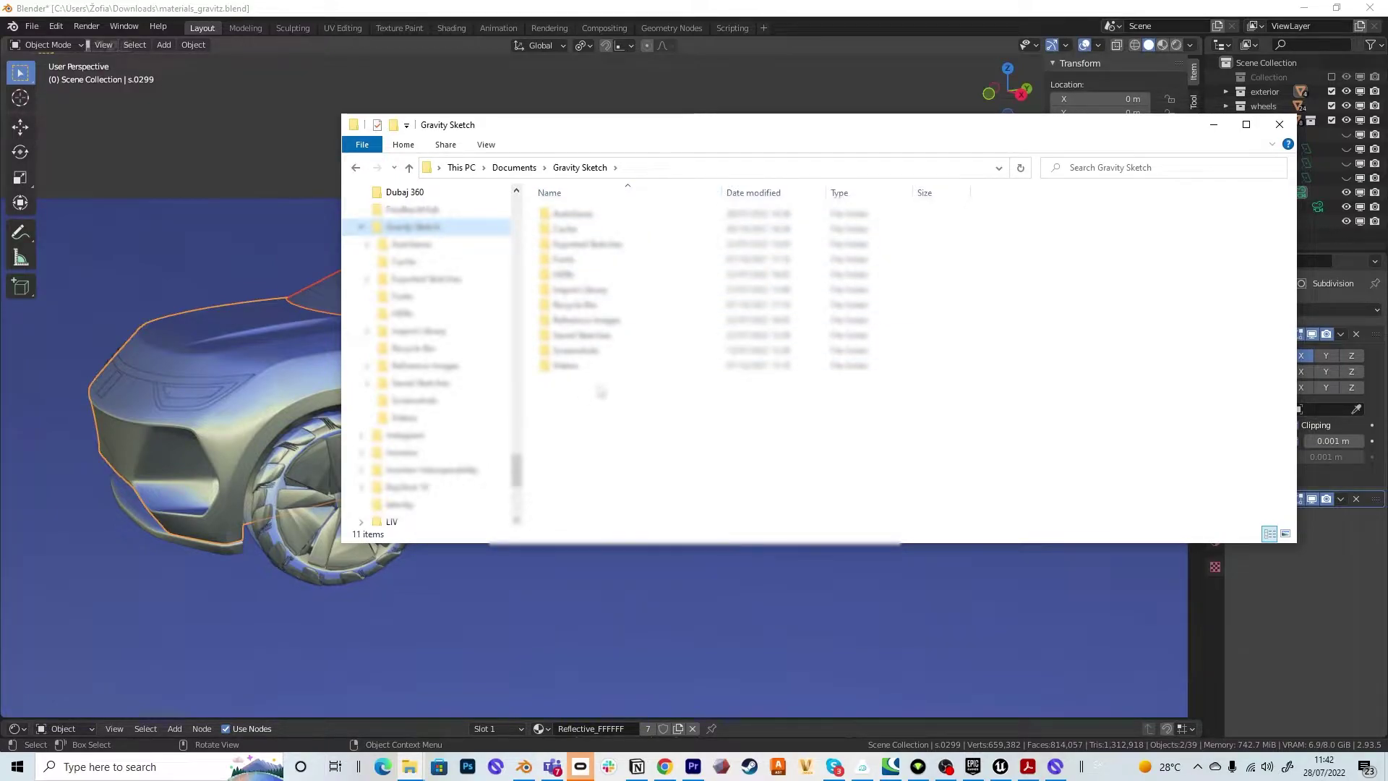
pyautogui.doubleClick(580, 290)
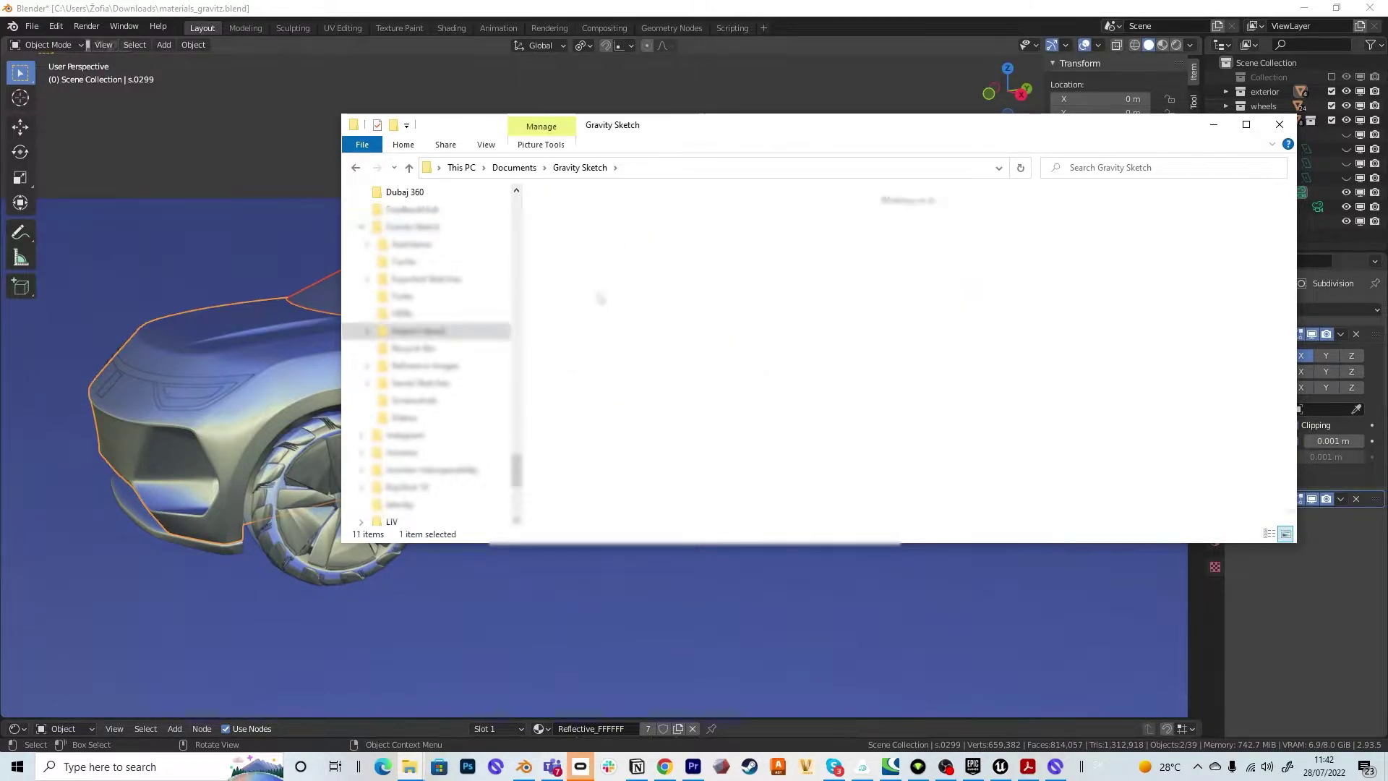
pyautogui.scroll(-2, 640, 401)
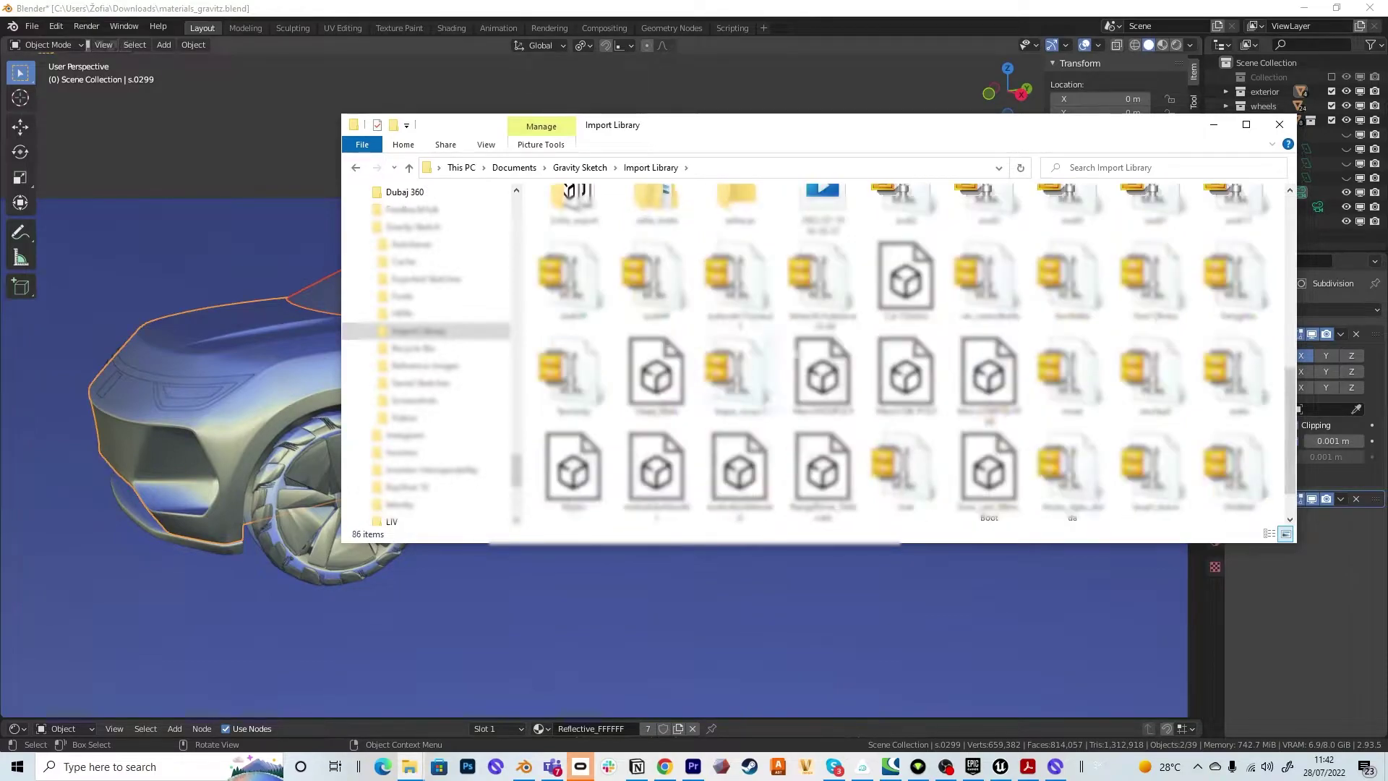
pyautogui.rightClick(1183, 529)
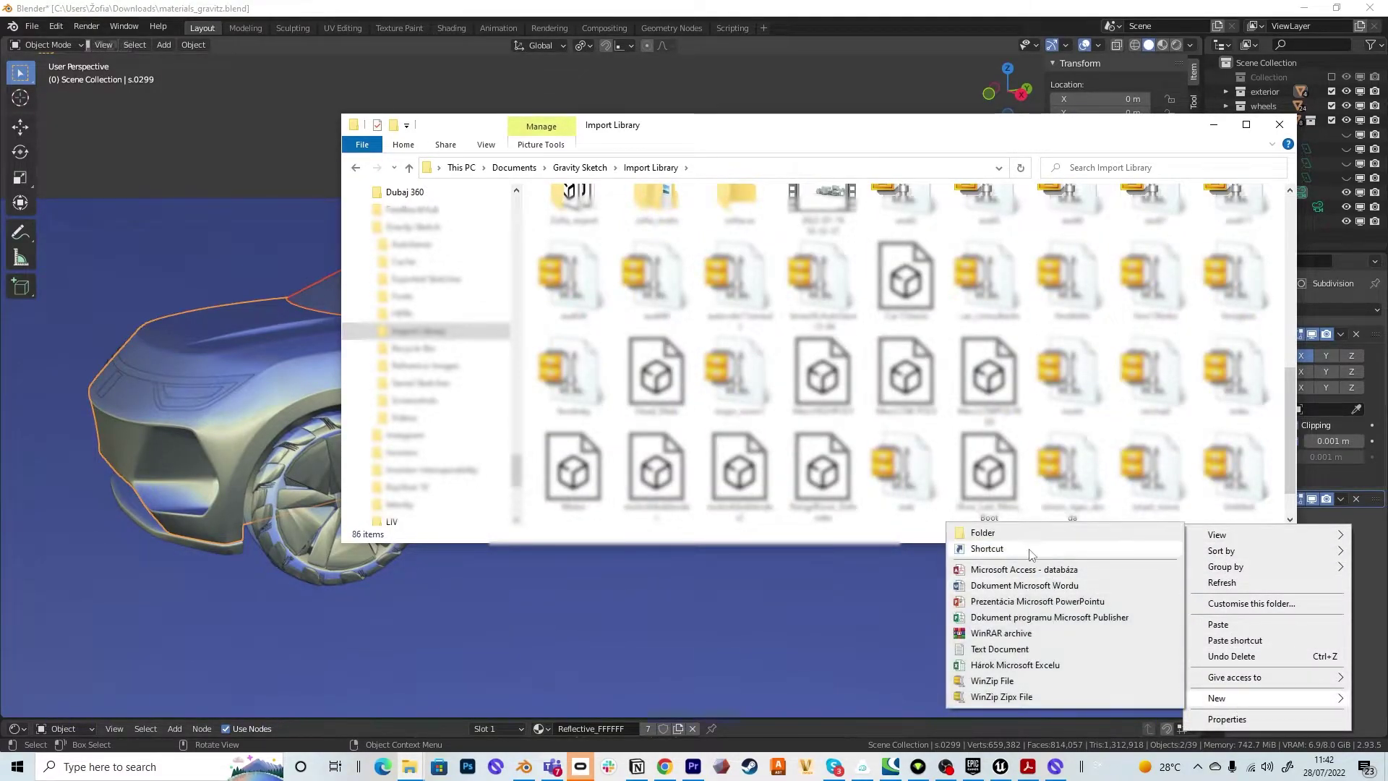
pyautogui.click(997, 534)
pyautogui.write('blenderexport')
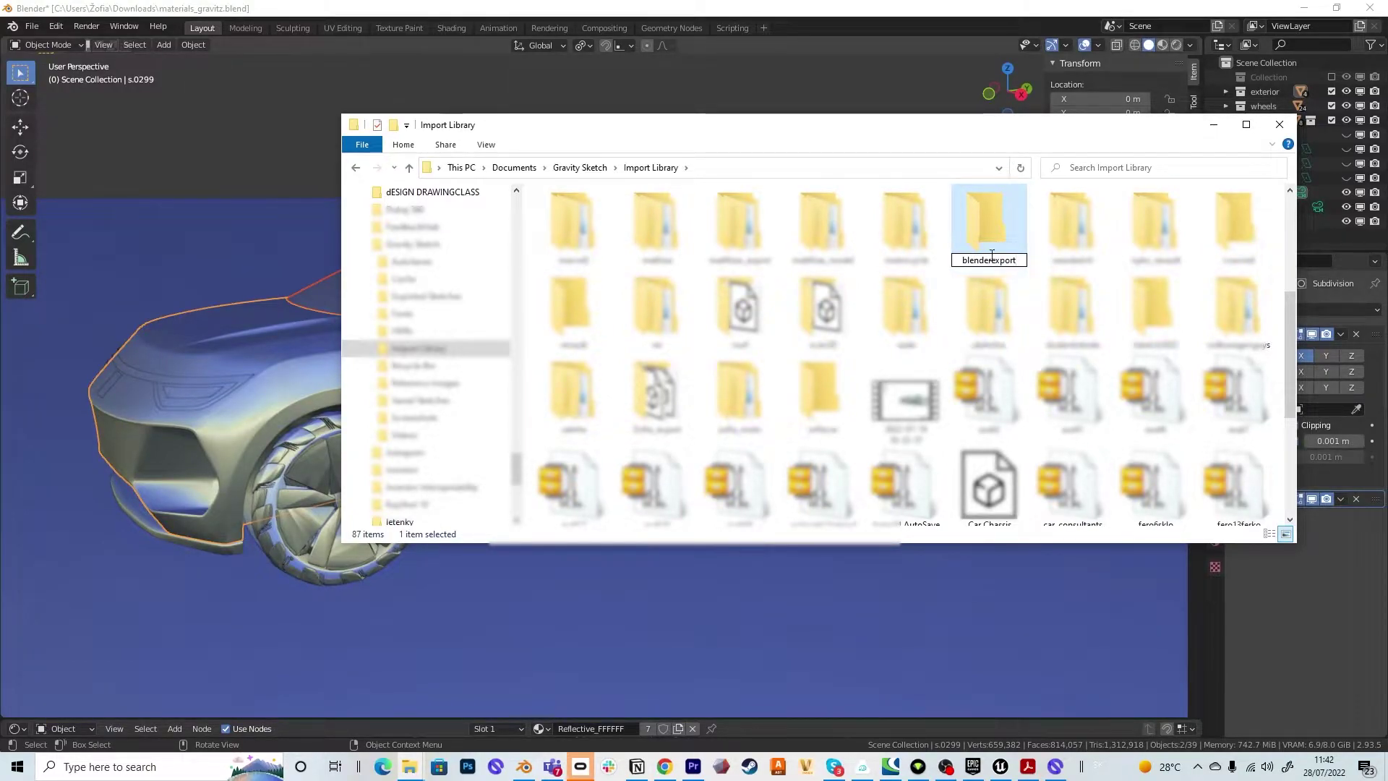
pyautogui.press('Return')
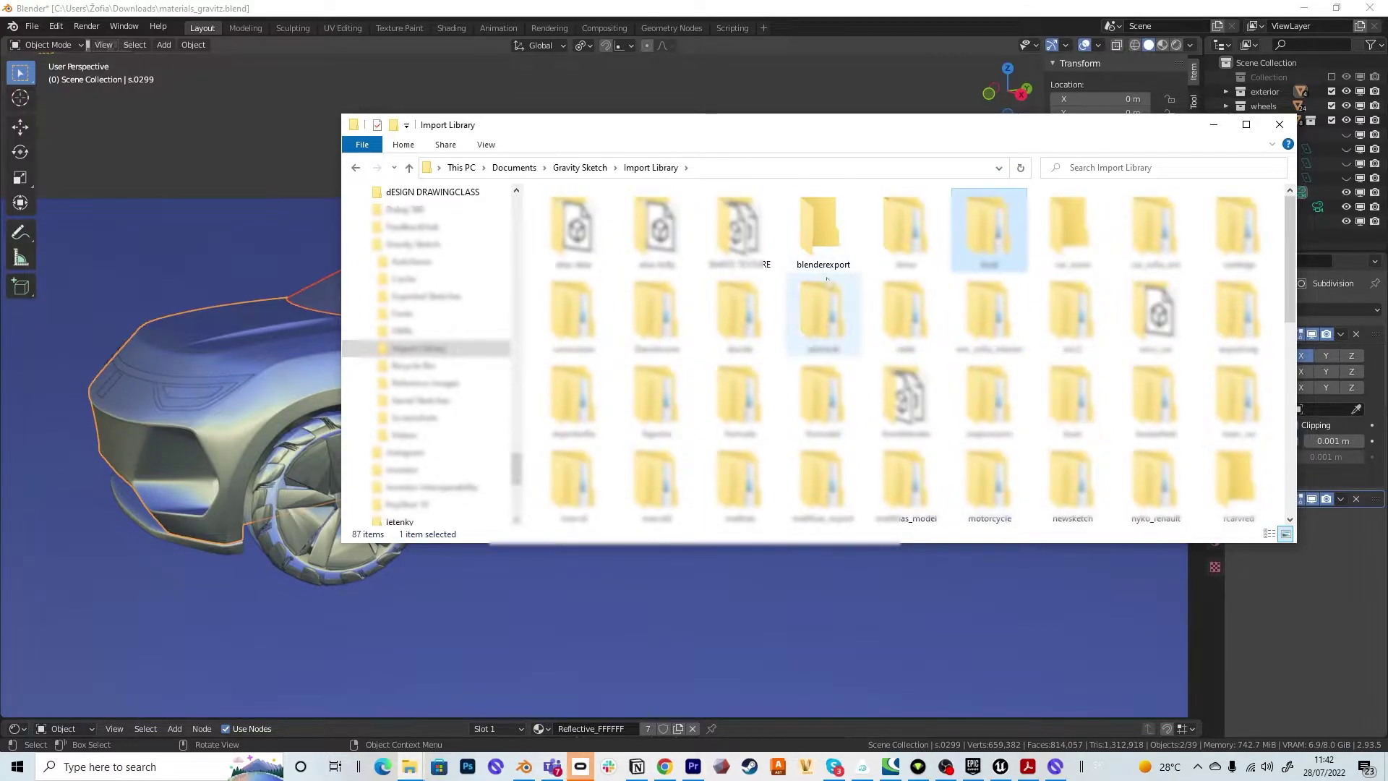
pyautogui.doubleClick(827, 241)
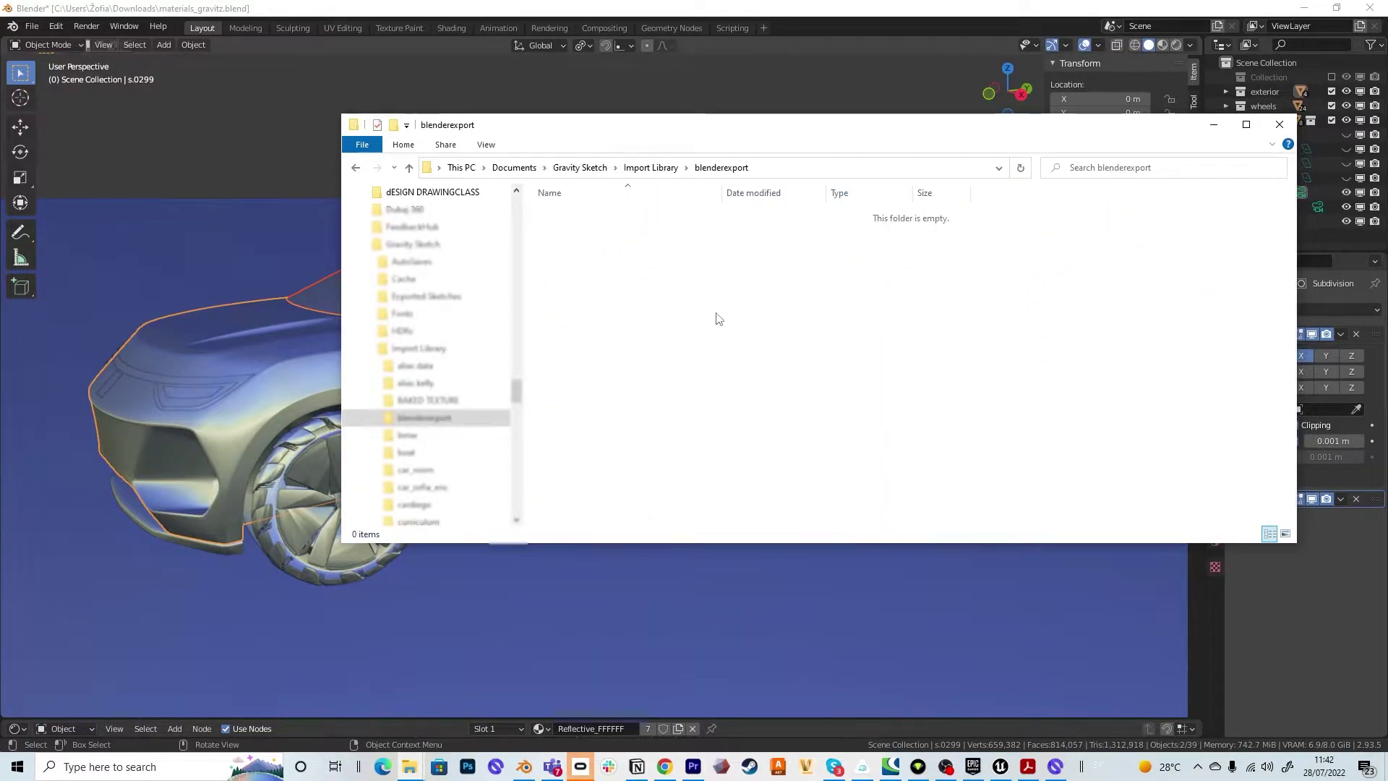
pyautogui.hotkey('ctrl', 'v')
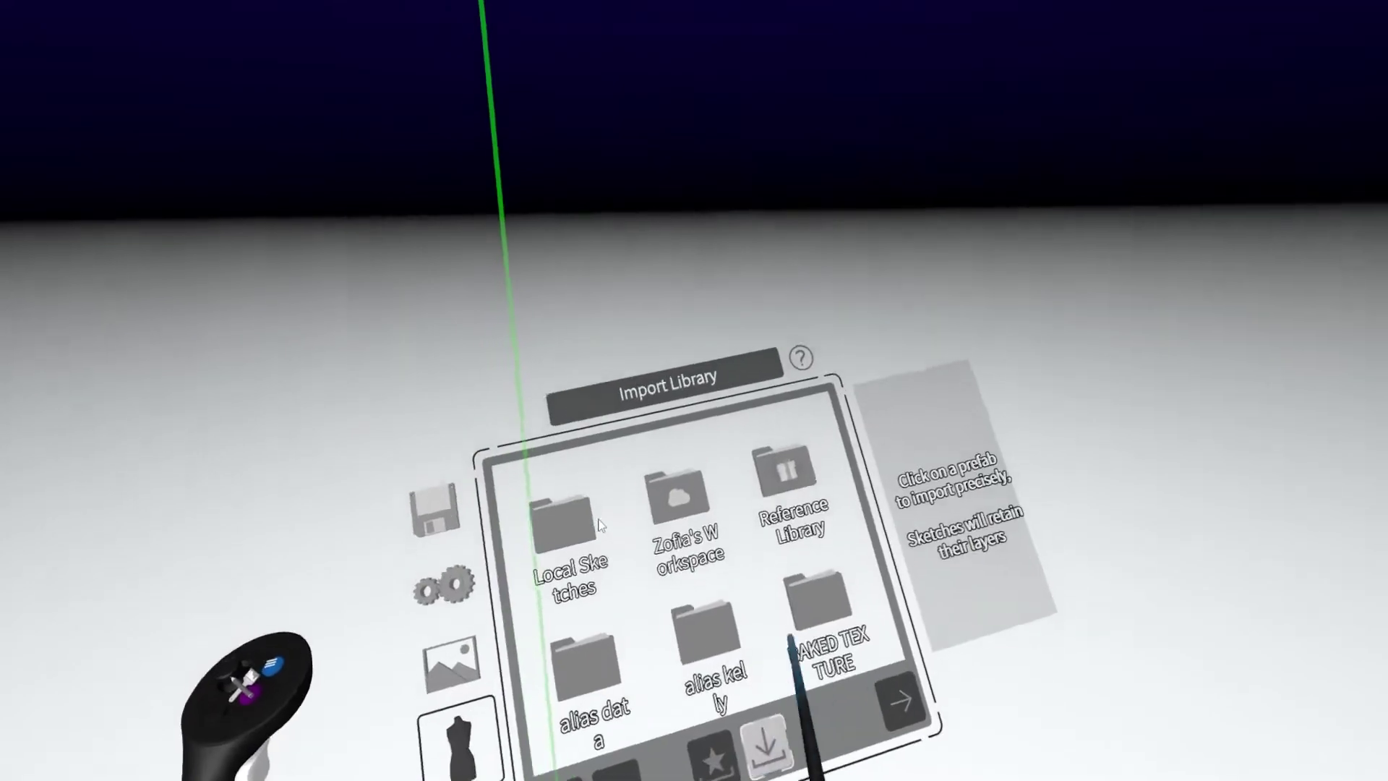
# - Browse the Import Library folders toward the blenderexport FBX
pyautogui.click(598, 525)
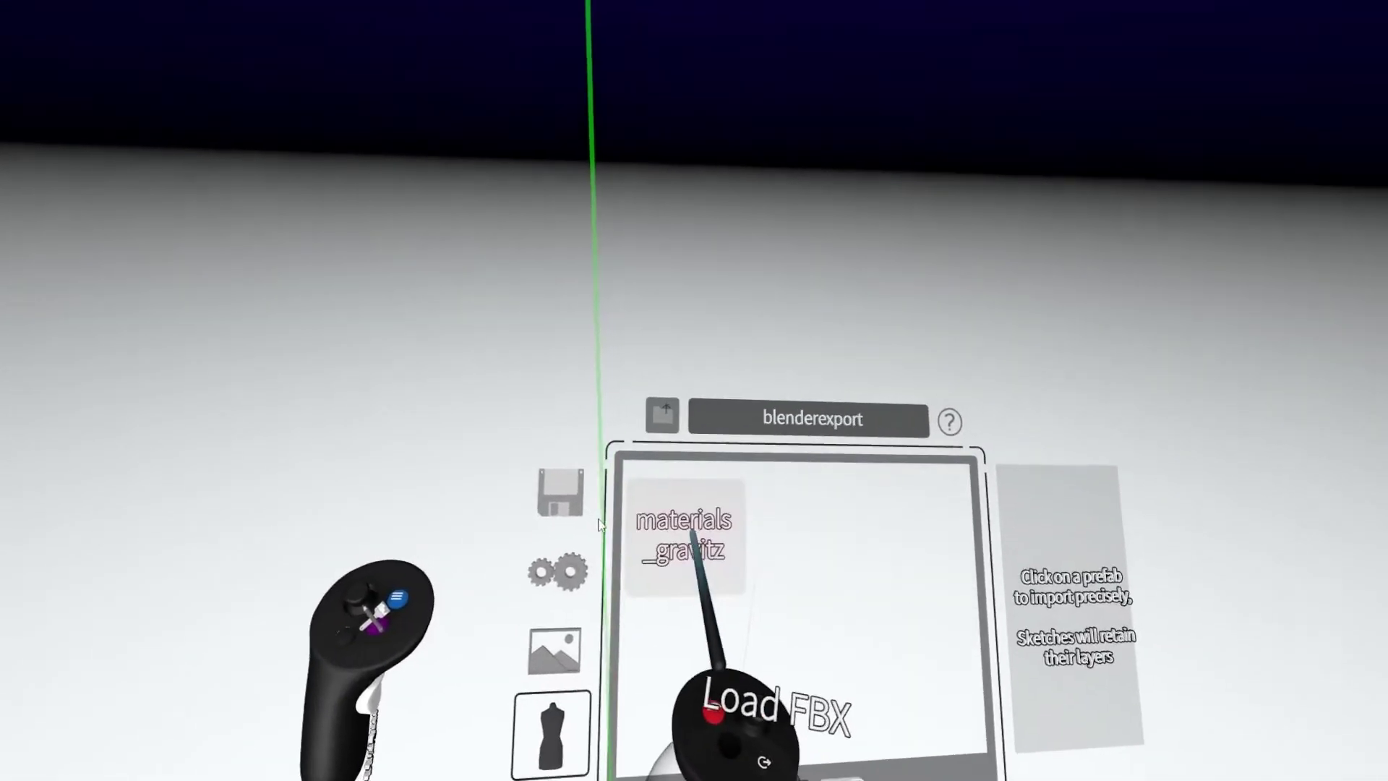